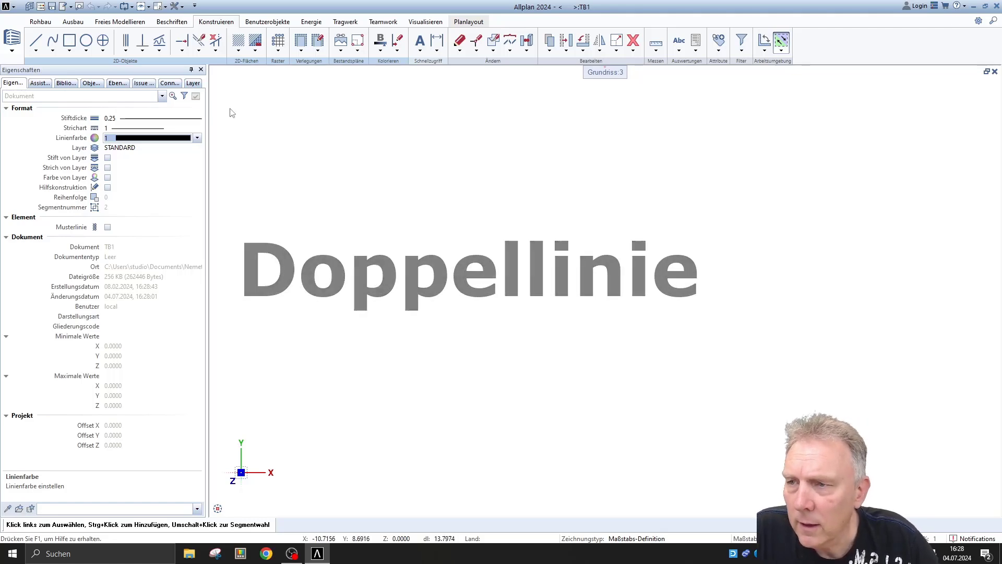
# Step: Open the Muster pattern definitions from Definitionen and accept the Büropfad warning
pyautogui.click(182, 7)
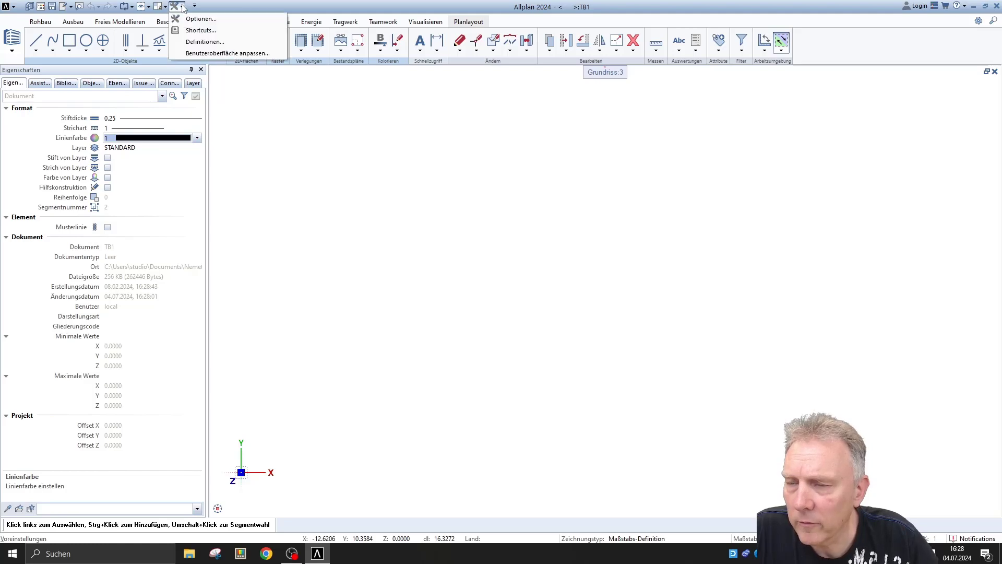
pyautogui.click(204, 41)
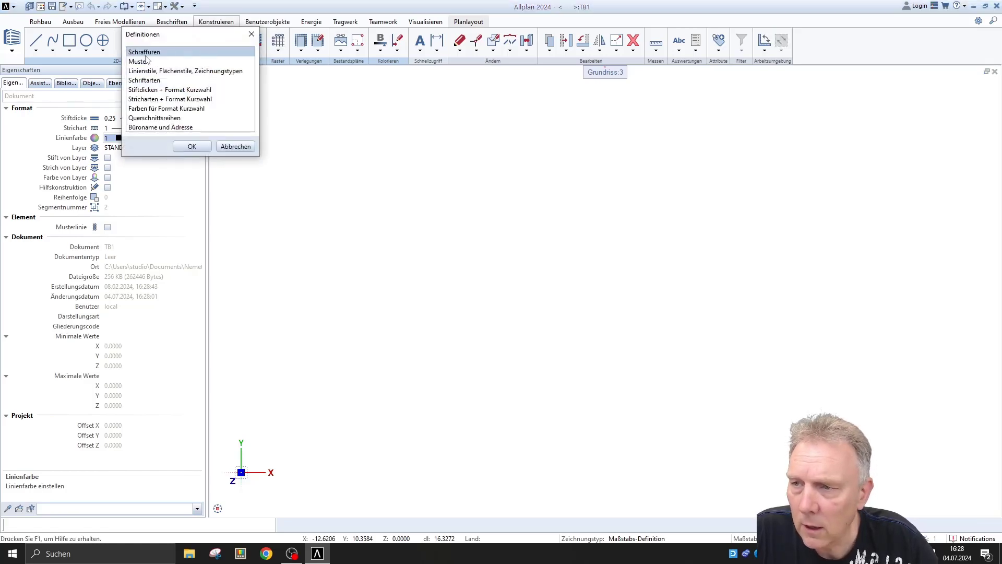
pyautogui.doubleClick(139, 62)
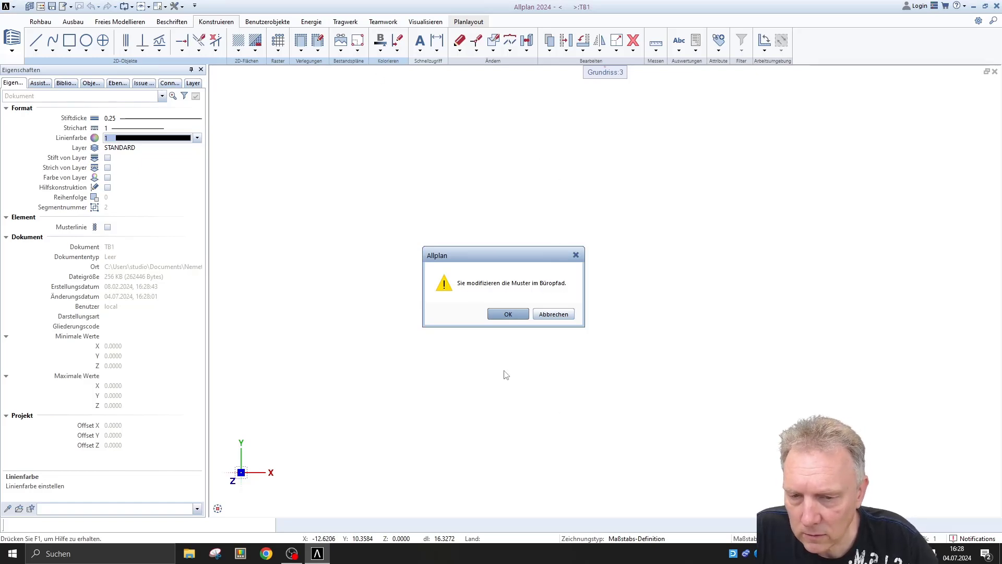
pyautogui.click(507, 314)
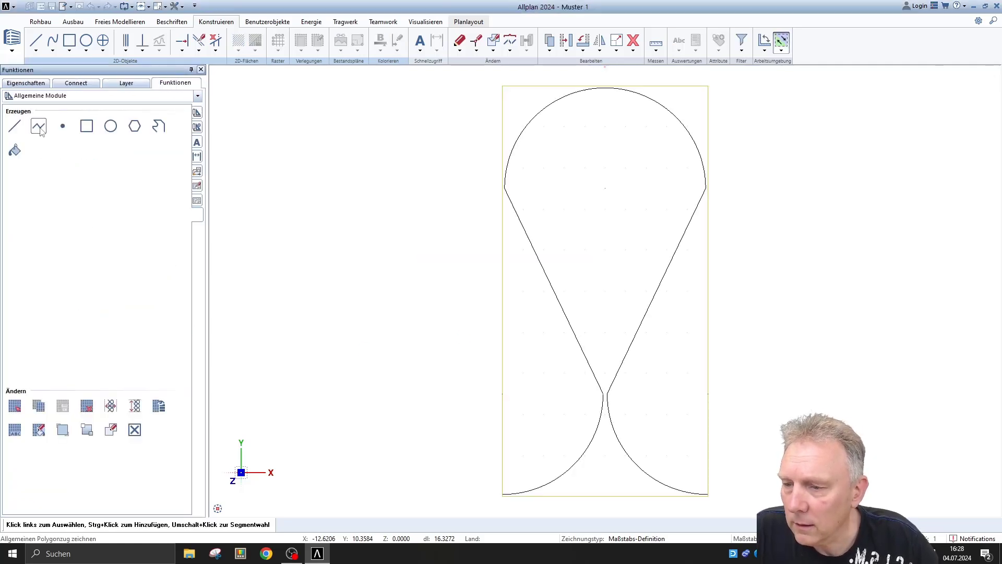
# Step: Load the empty pattern 30 from the Musteranwahl list
pyautogui.click(15, 405)
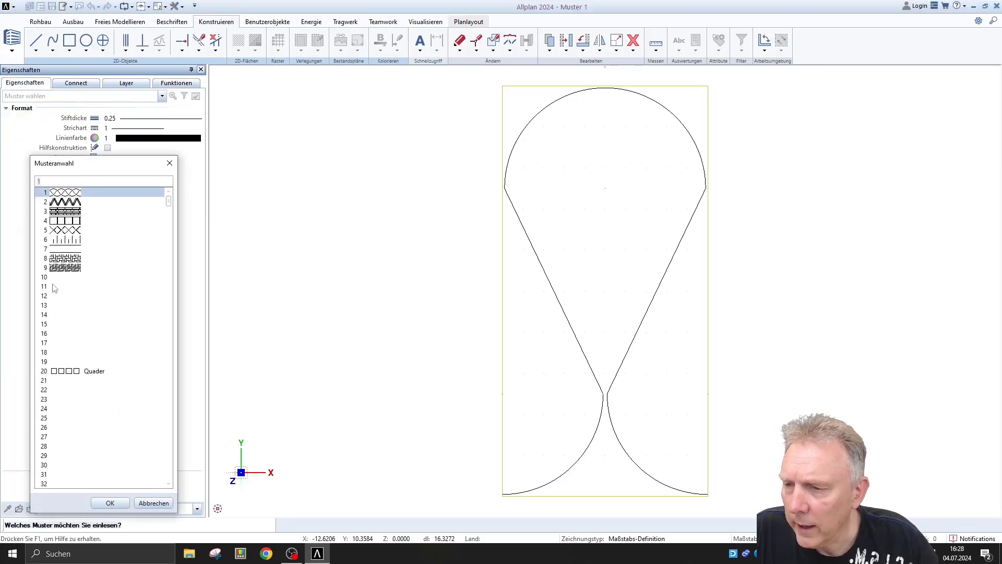
pyautogui.scroll(-3, 96, 351)
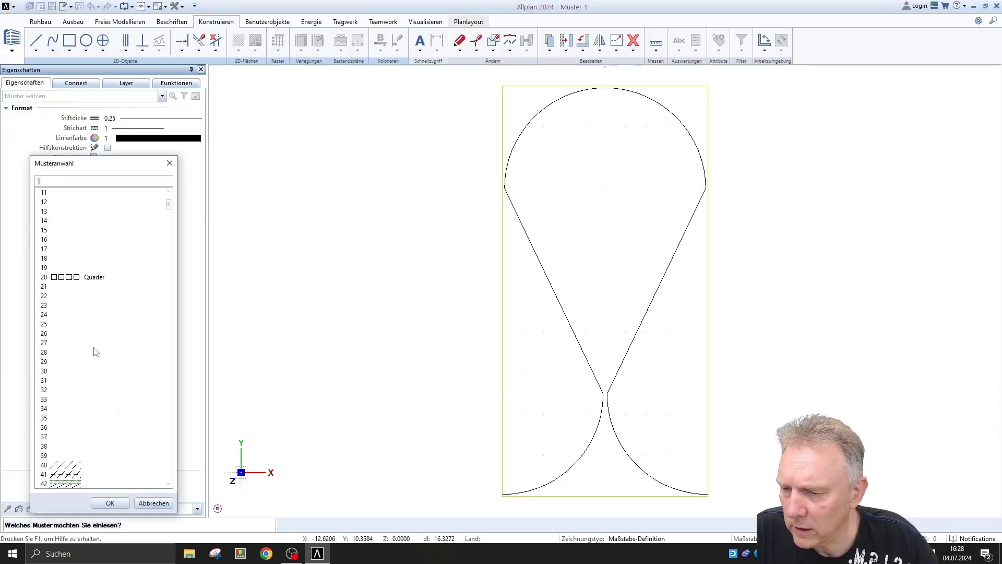
pyautogui.doubleClick(47, 372)
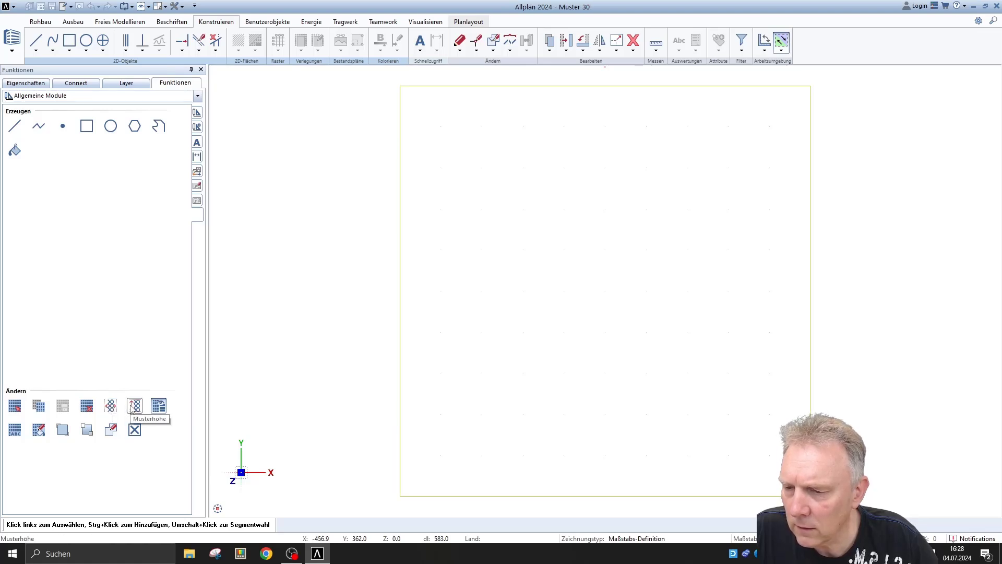
# Step: Skip the Musterhöhe prompt and draw a line along the boundary's top edge
pyautogui.click(131, 409)
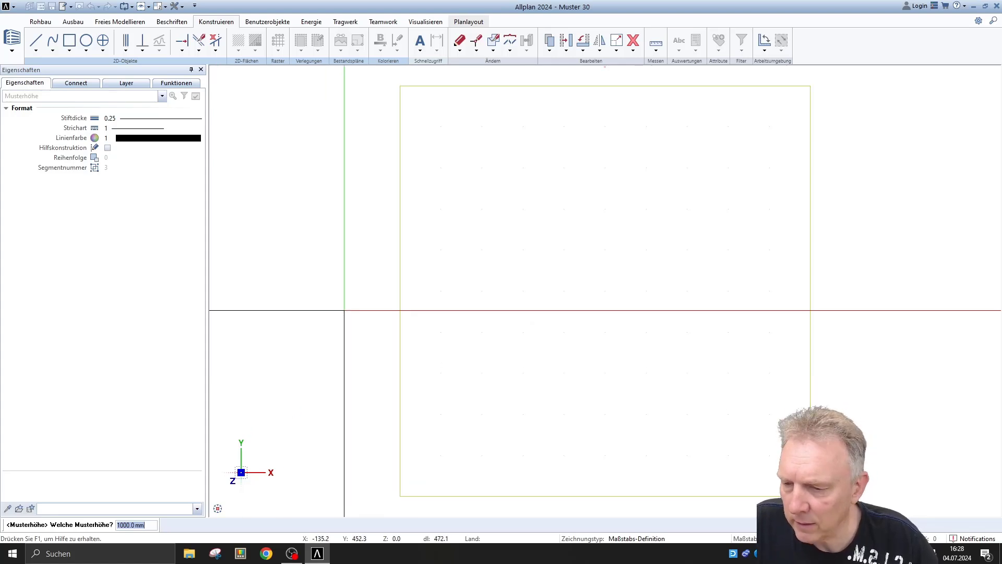
pyautogui.press('Return')
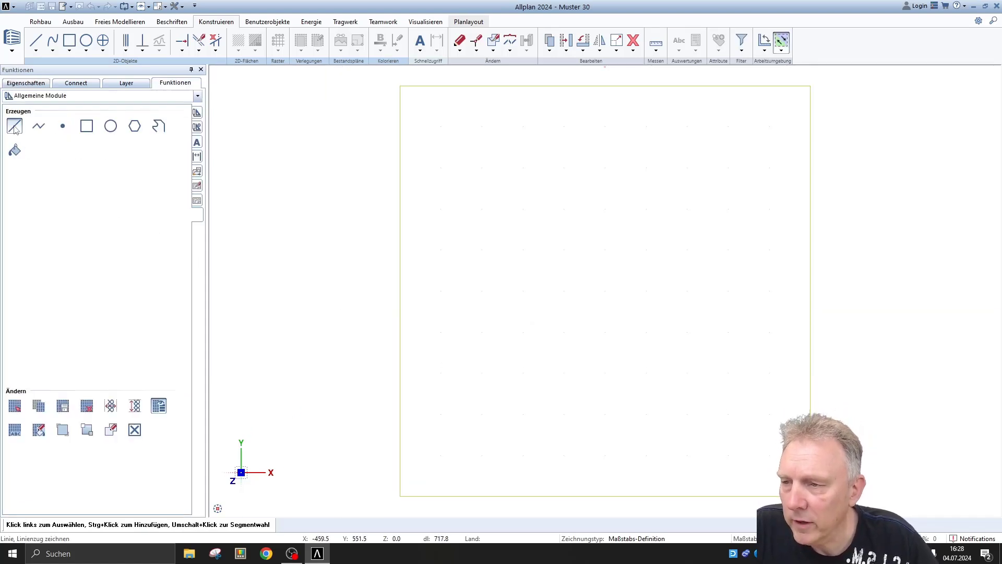
pyautogui.click(14, 128)
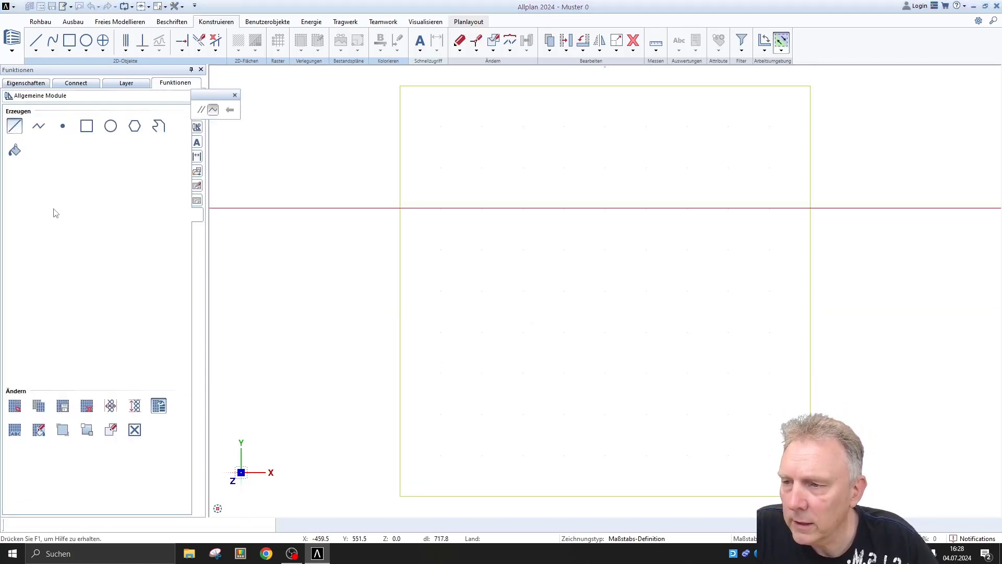
pyautogui.click(399, 86)
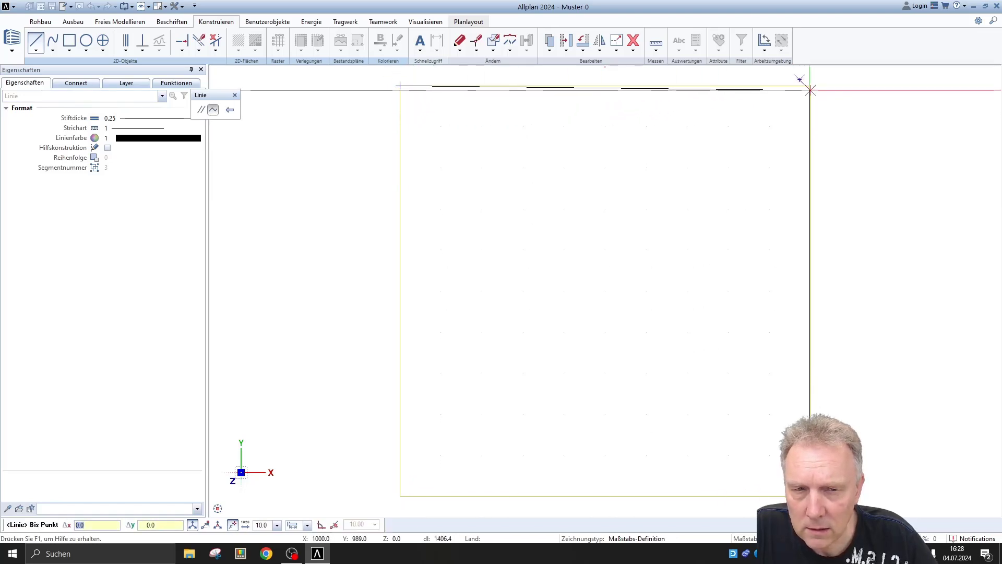
pyautogui.click(810, 86)
pyautogui.press('Escape')
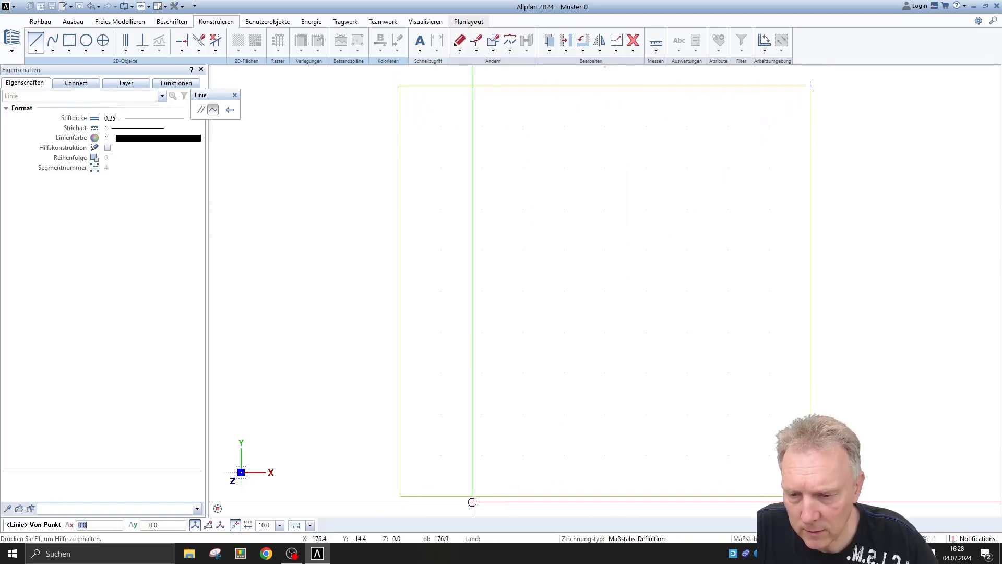
# Step: Draw a matching line along the boundary's bottom edge and exit line drawing
pyautogui.click(400, 496)
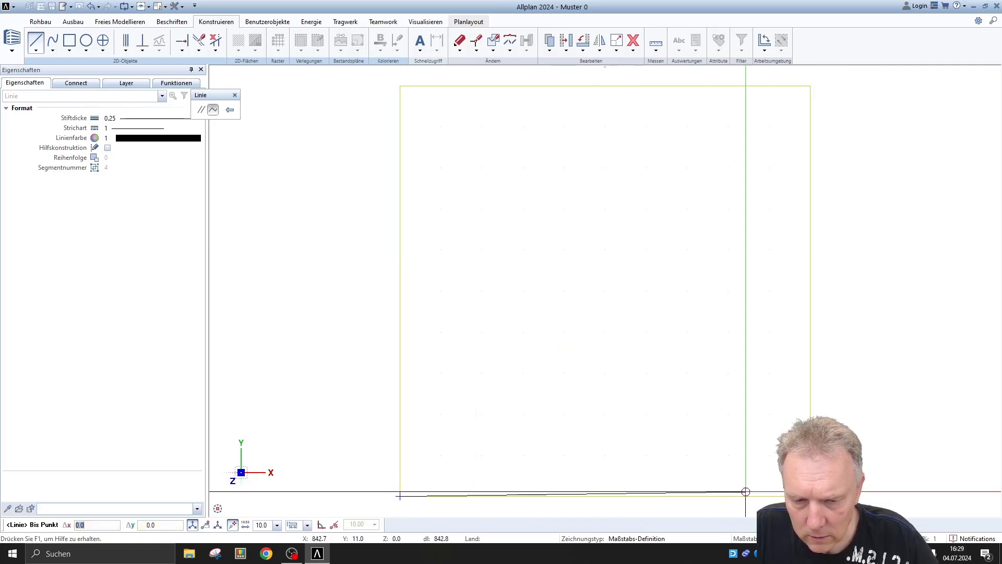
pyautogui.click(811, 496)
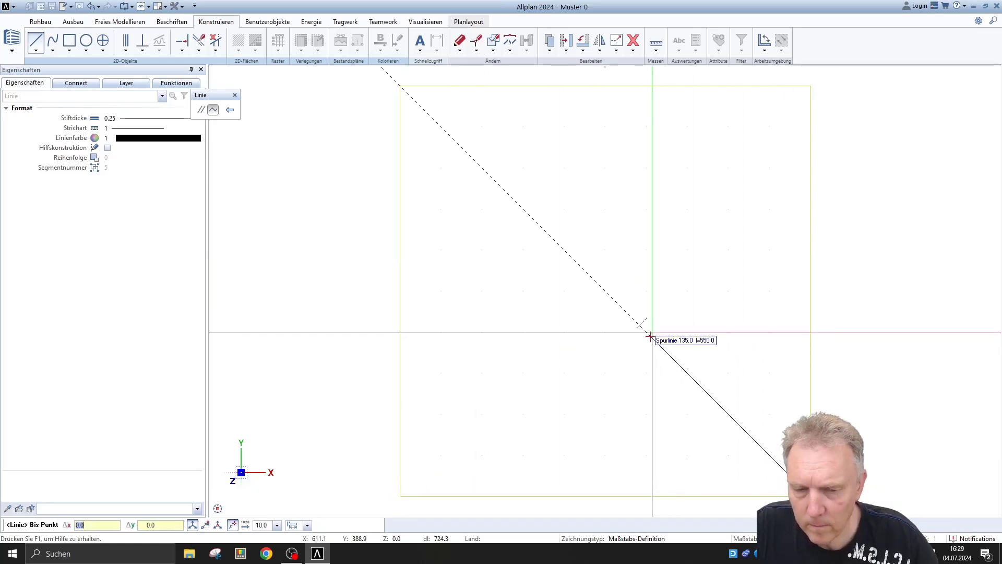
pyautogui.press('Escape')
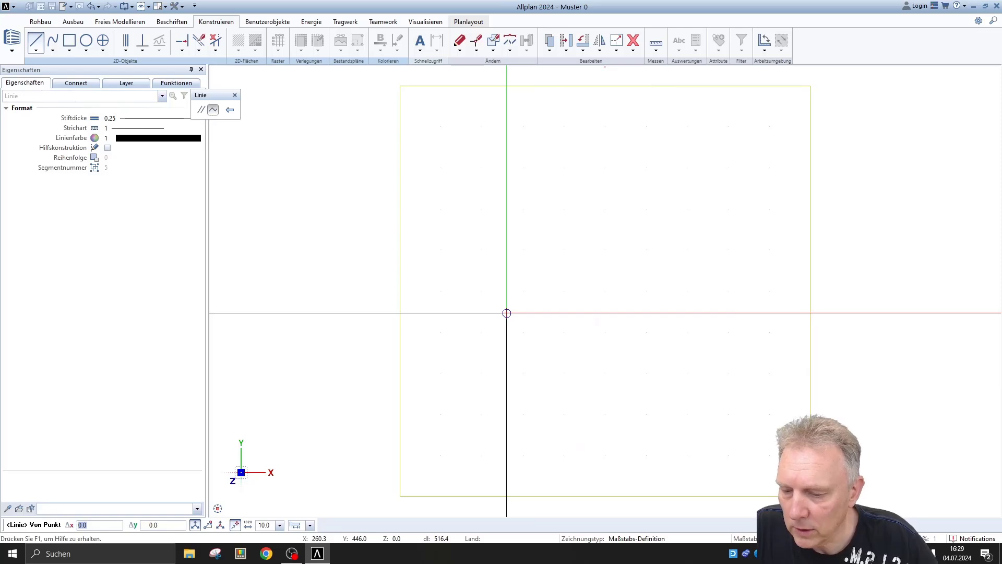
pyautogui.press('Escape')
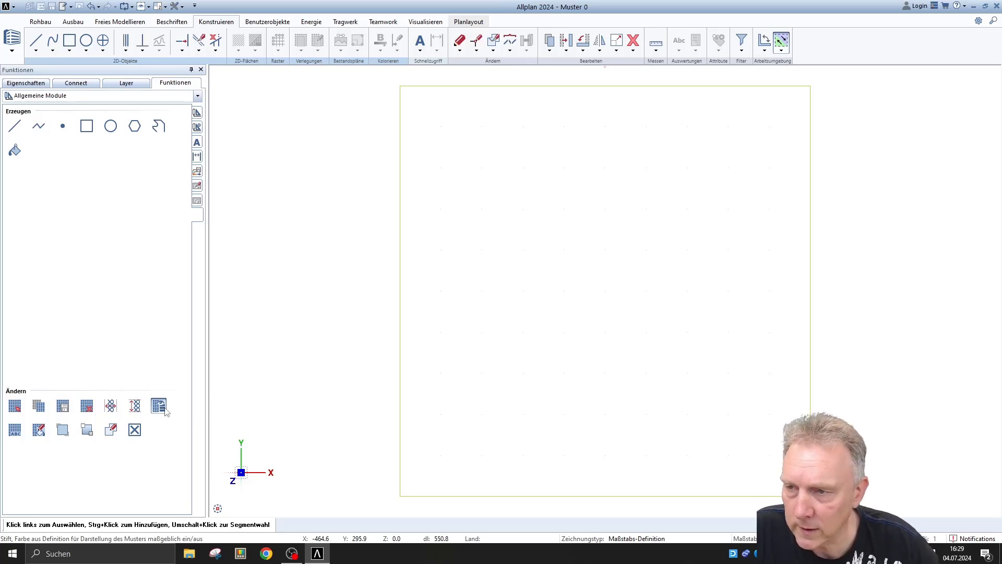
# Step: Name pattern 30 'Doppellinie', save it, and leave the pattern editor
pyautogui.click(159, 406)
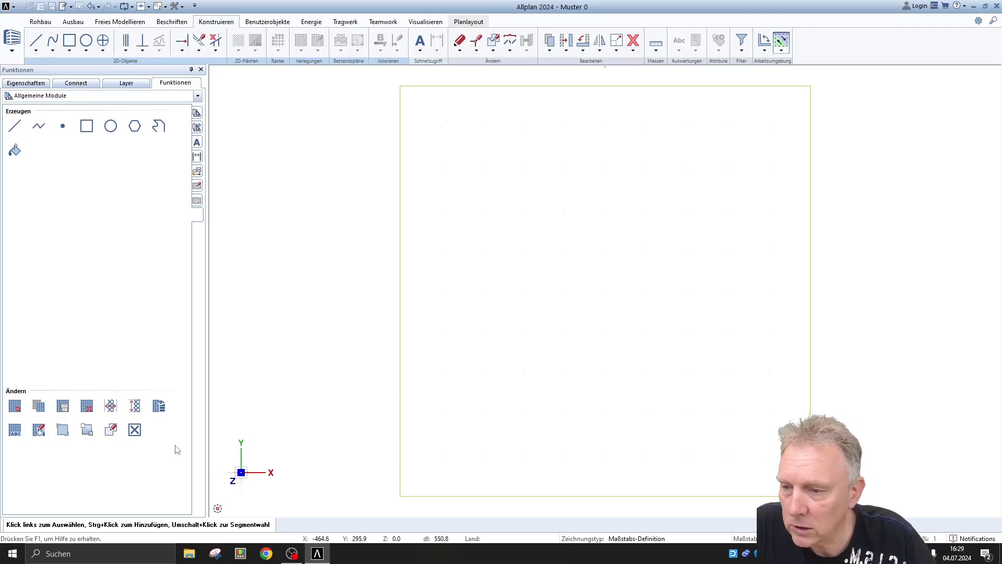
pyautogui.click(11, 430)
pyautogui.write('Mu…inie')
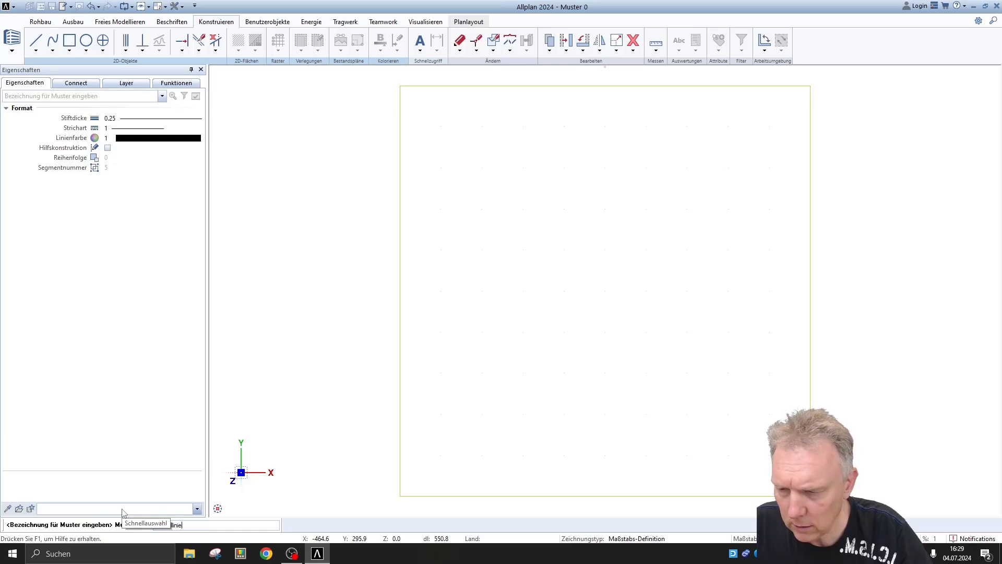
pyautogui.press('Return')
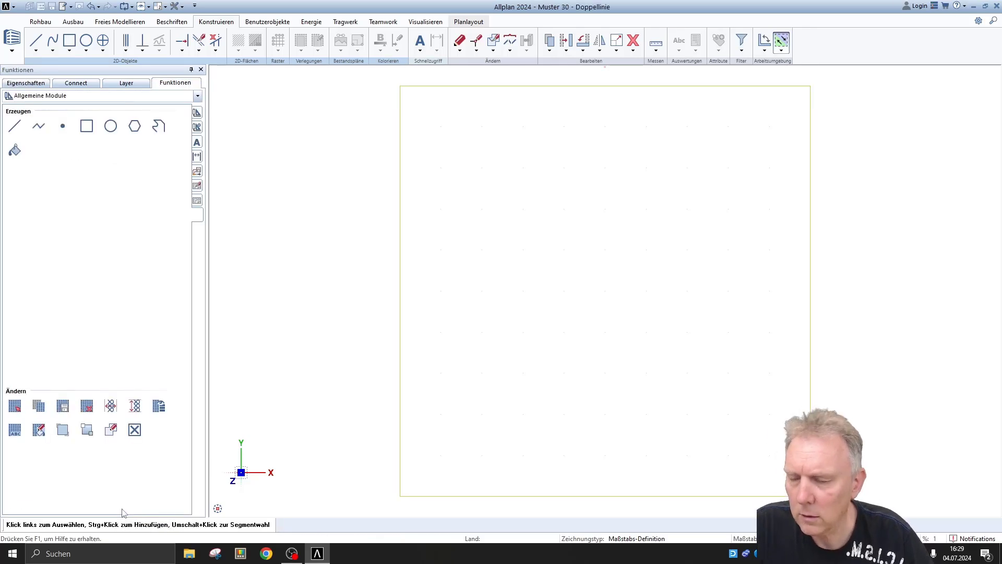
pyautogui.click(62, 407)
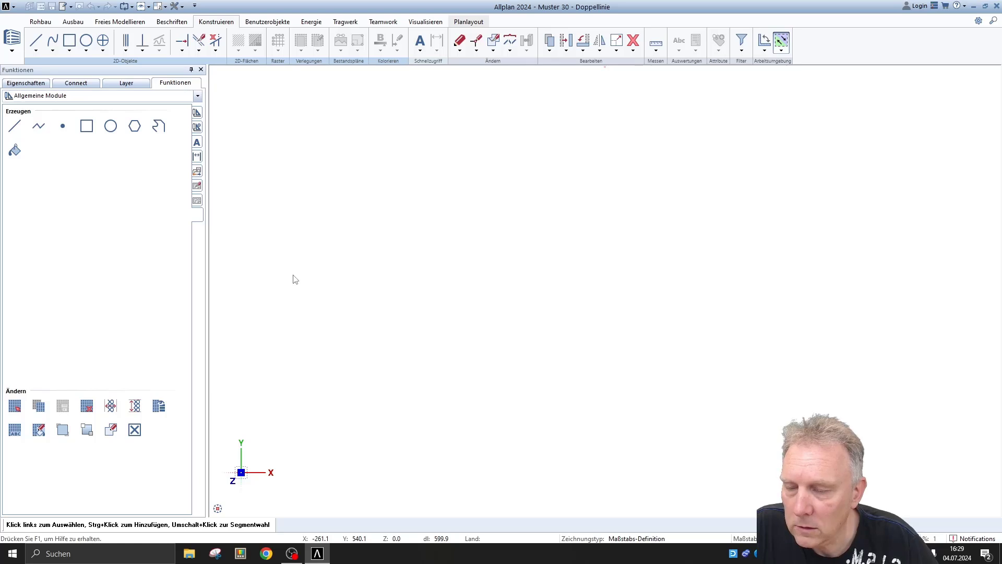
pyautogui.press('Escape')
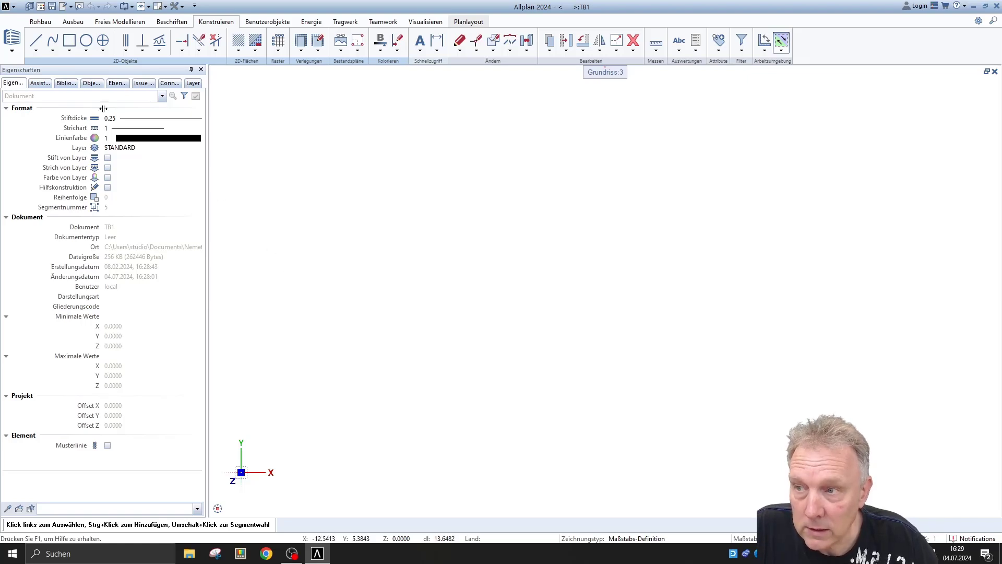
# Step: Switch to Polygonzug as a pattern line using pattern 30 Doppellinie
pyautogui.click(36, 50)
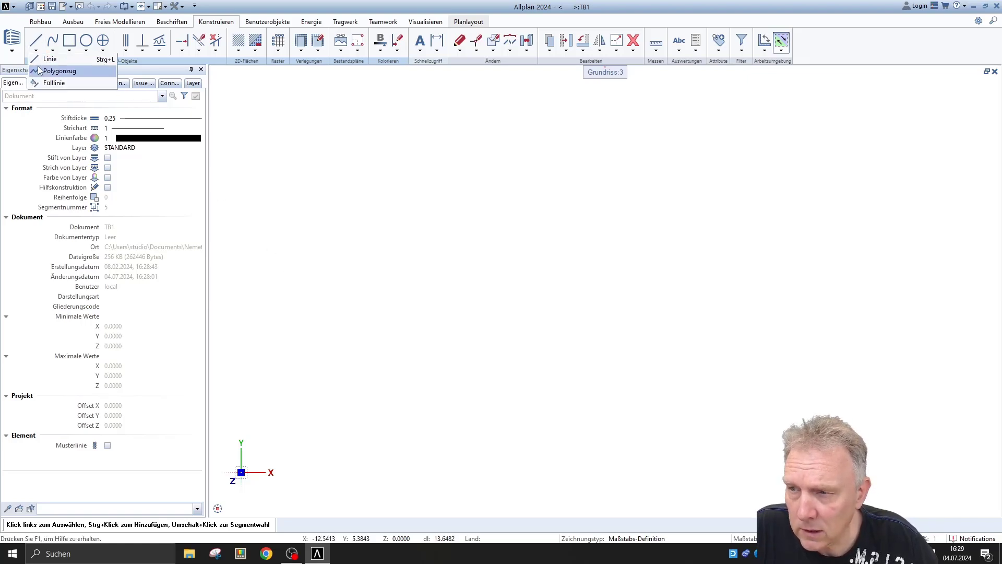
pyautogui.click(83, 82)
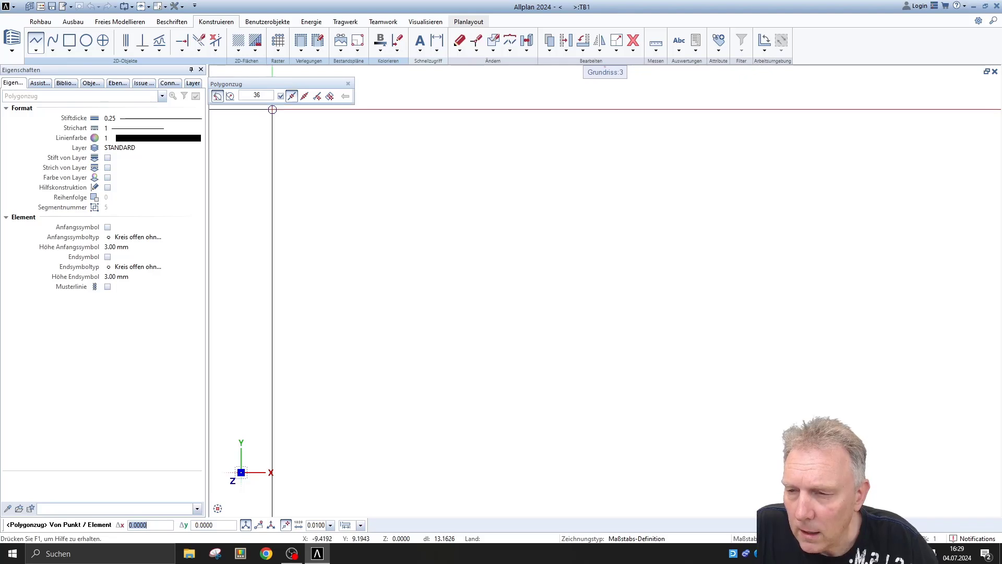
pyautogui.click(107, 287)
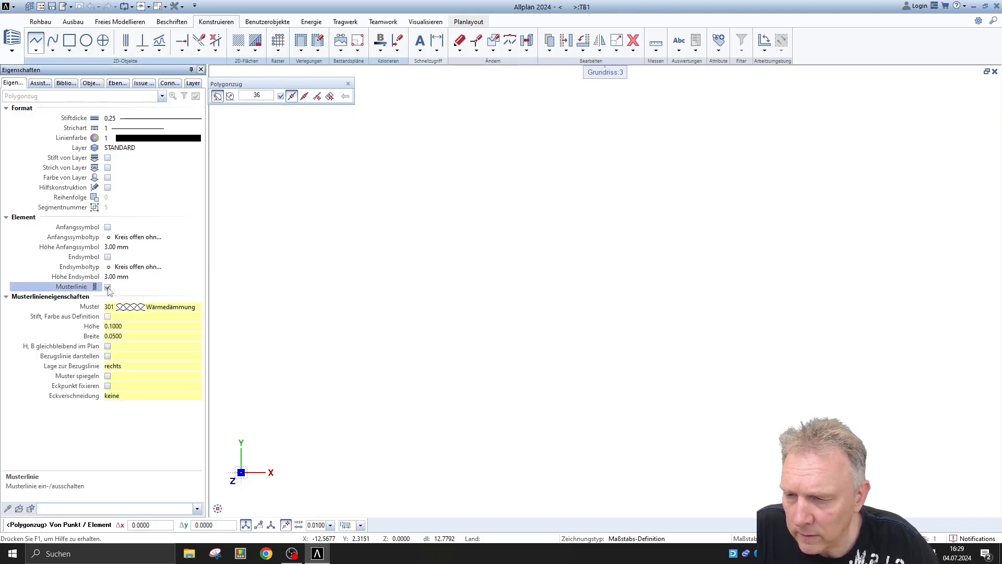
pyautogui.click(134, 309)
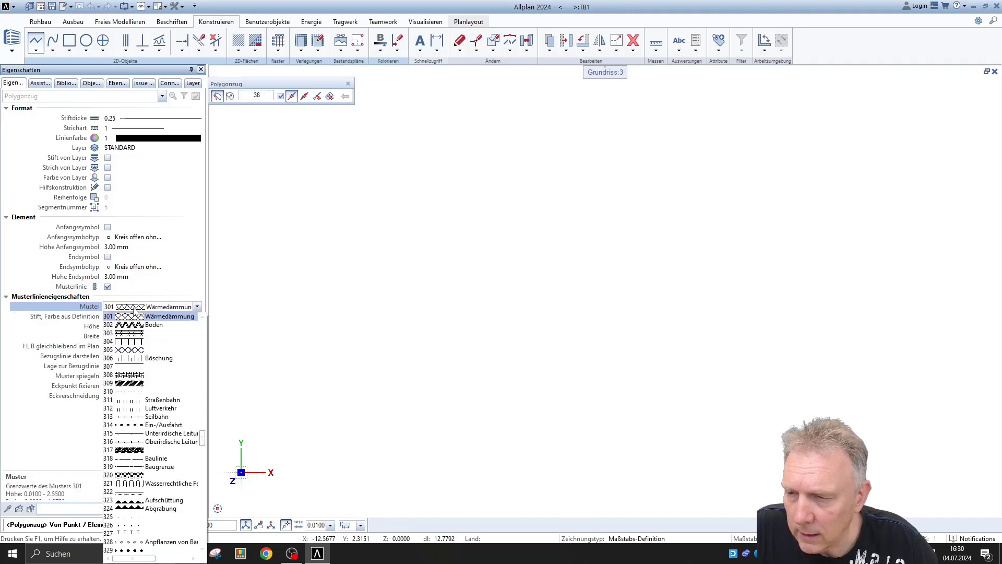
pyautogui.scroll(5, 149, 355)
pyautogui.scroll(5, 152, 360)
pyautogui.scroll(10, 152, 358)
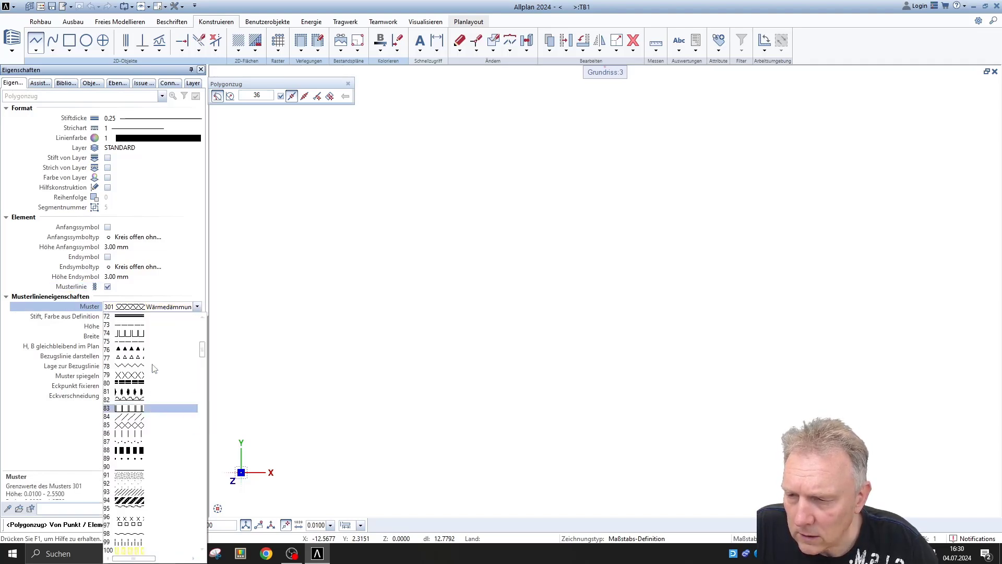
pyautogui.scroll(5, 149, 350)
pyautogui.click(146, 342)
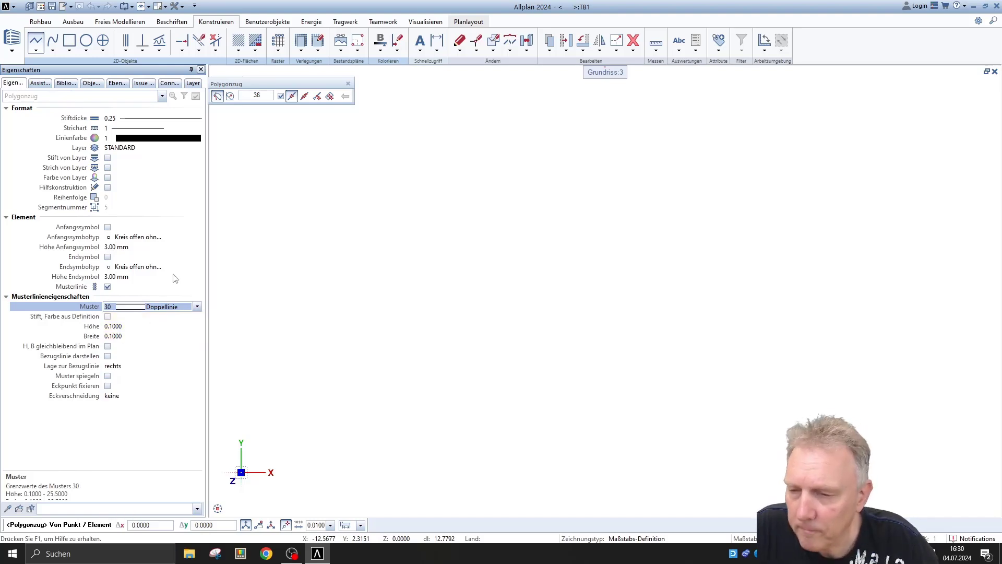
# Step: Set the pattern height to 0,2 and centre it on the reference line (mittig)
pyautogui.click(128, 326)
pyautogui.write('0,2')
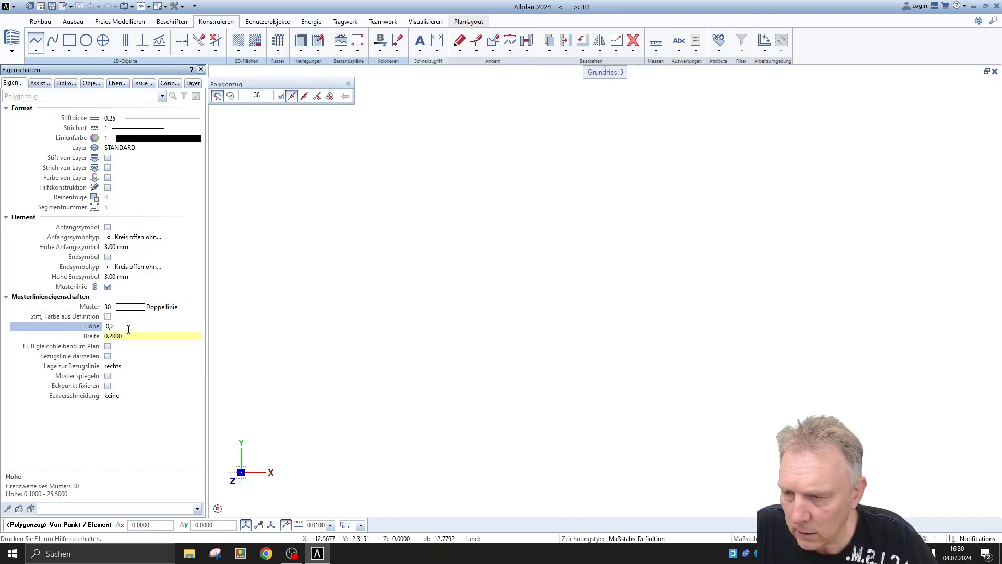
pyautogui.click(129, 337)
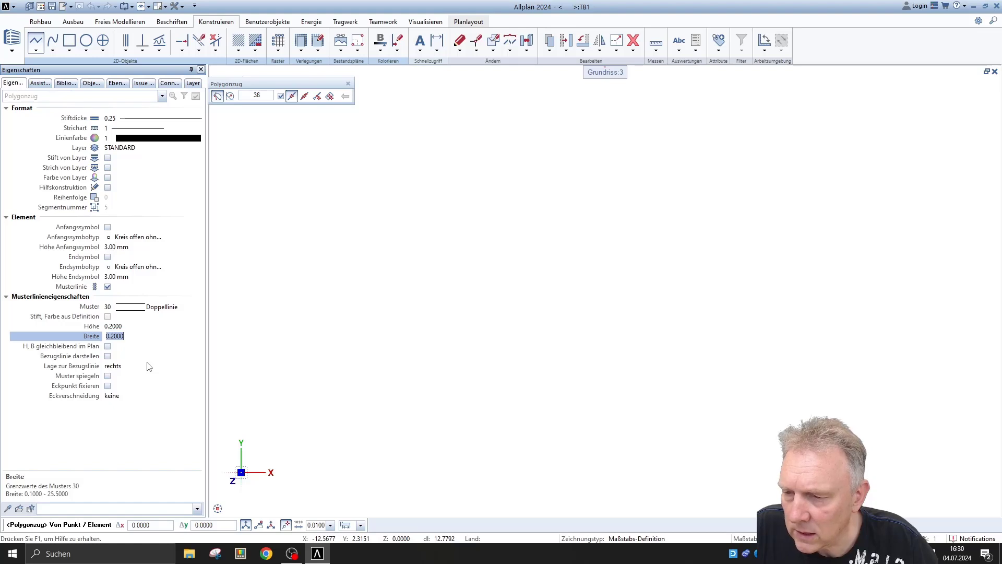
pyautogui.click(119, 372)
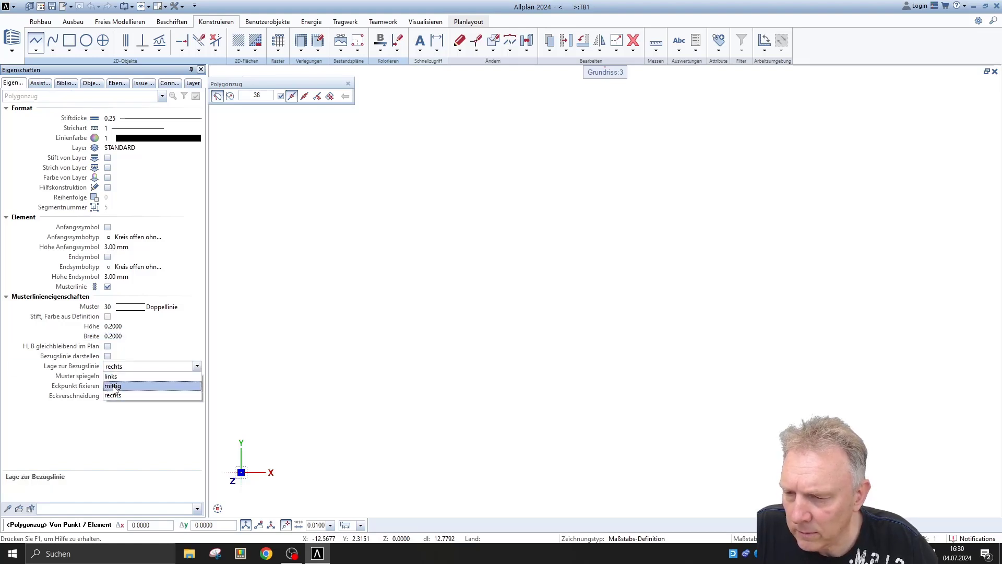
pyautogui.click(120, 385)
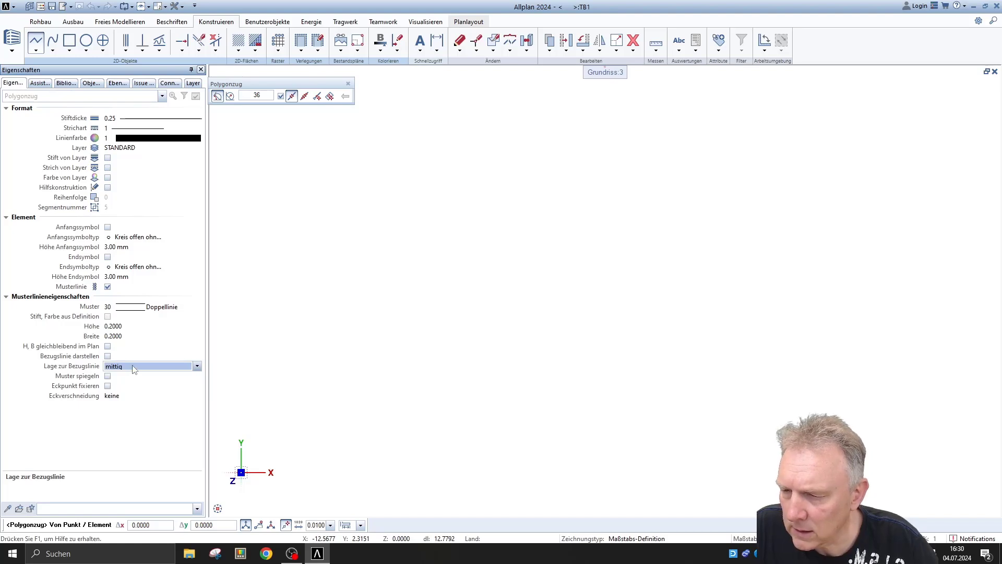
# Step: Set corner joins to auf Gehrung and start the Doppellinie polyline with its first corners
pyautogui.click(120, 398)
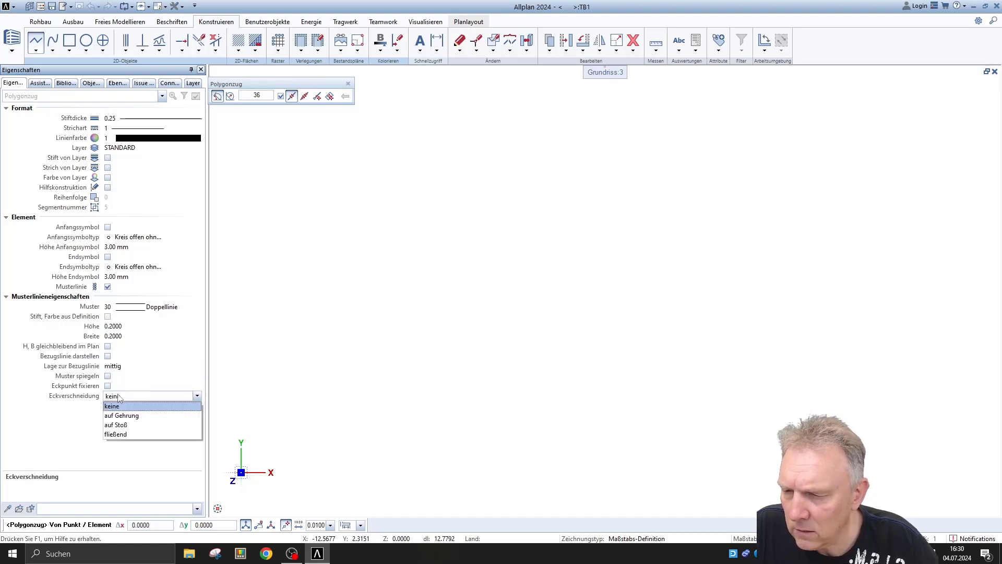
pyautogui.click(123, 416)
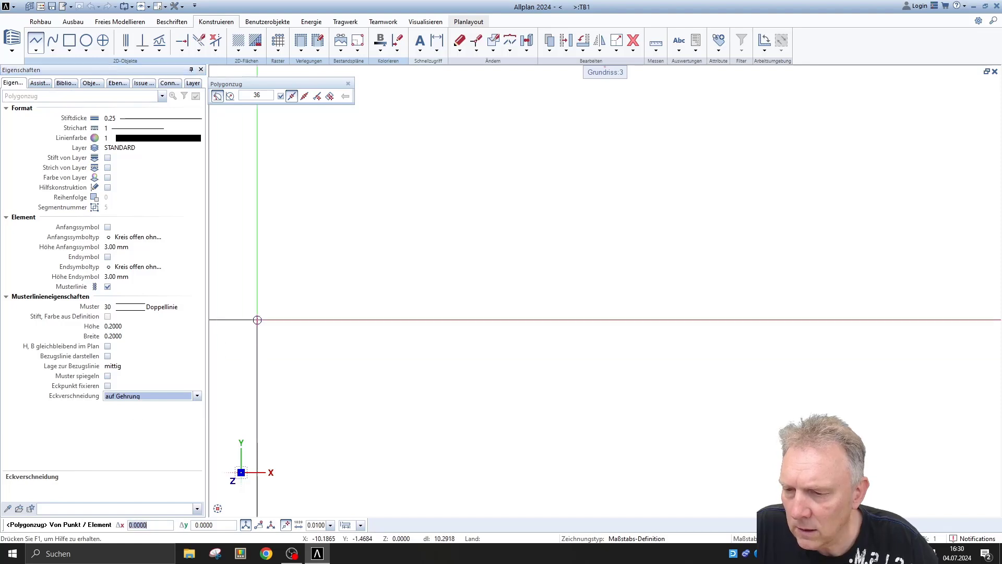
pyautogui.click(384, 245)
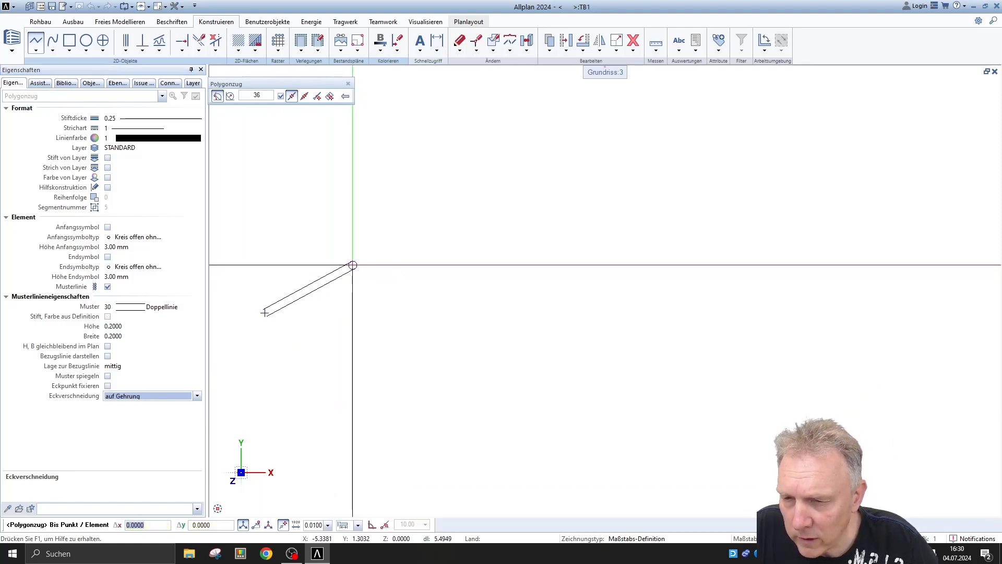
pyautogui.click(384, 244)
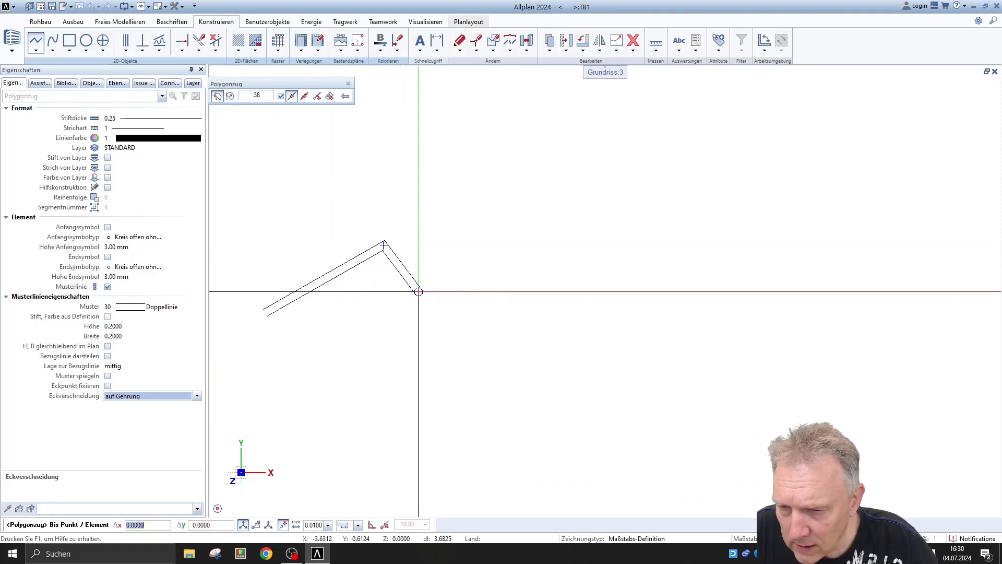
pyautogui.click(433, 311)
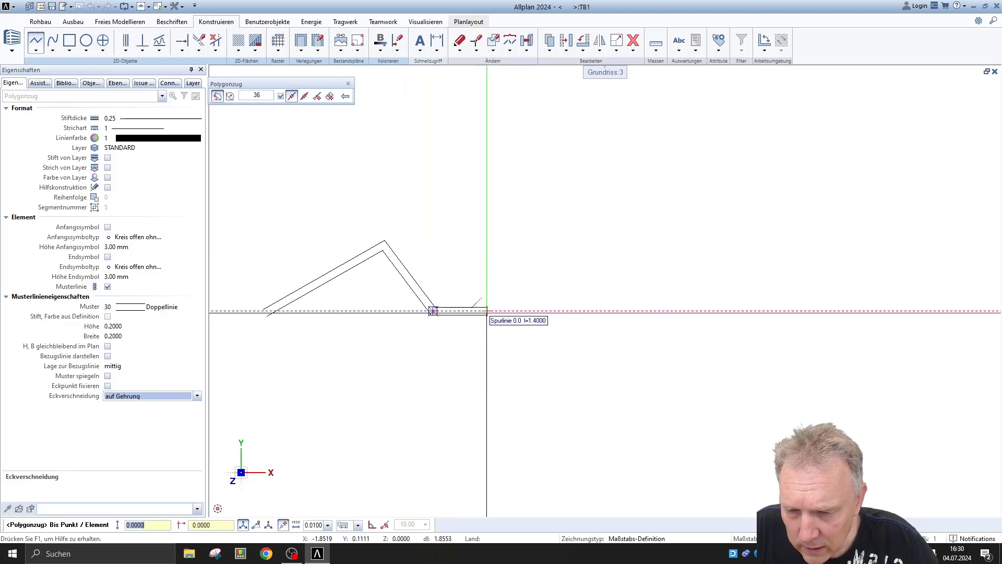
# Step: Continue the zigzag polyline through five more corners to the lower sloped end
pyautogui.click(532, 311)
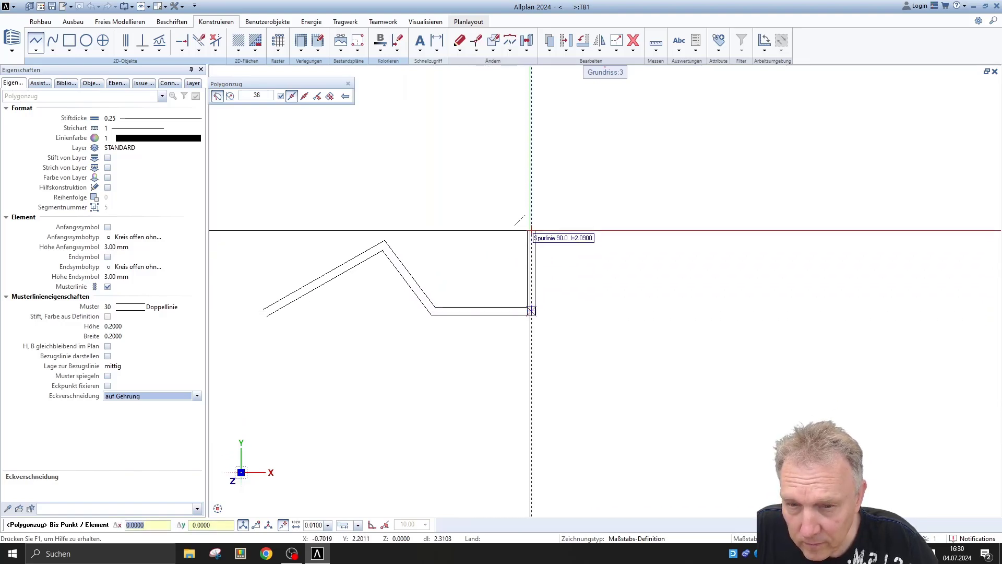
pyautogui.click(532, 231)
pyautogui.click(622, 230)
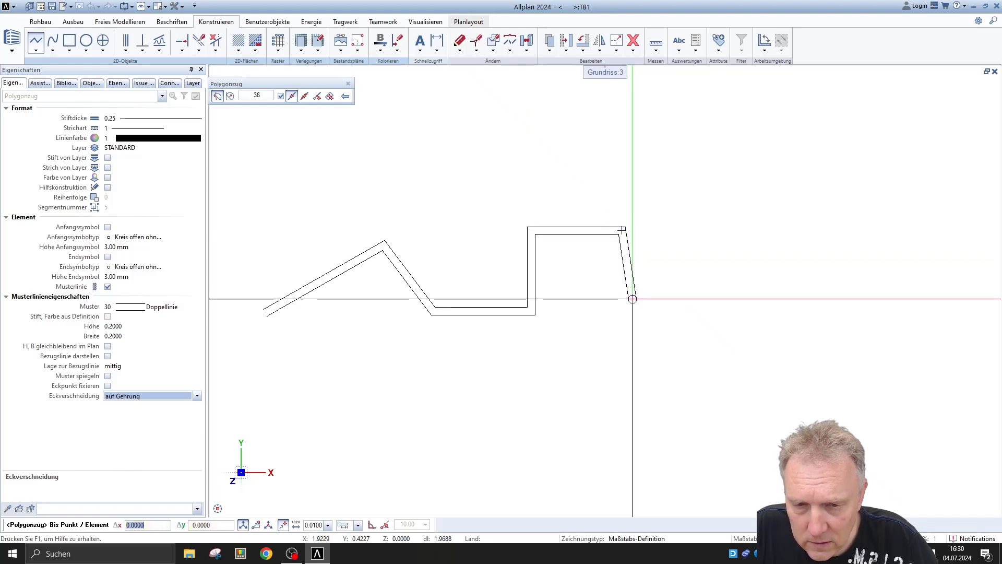
pyautogui.click(646, 301)
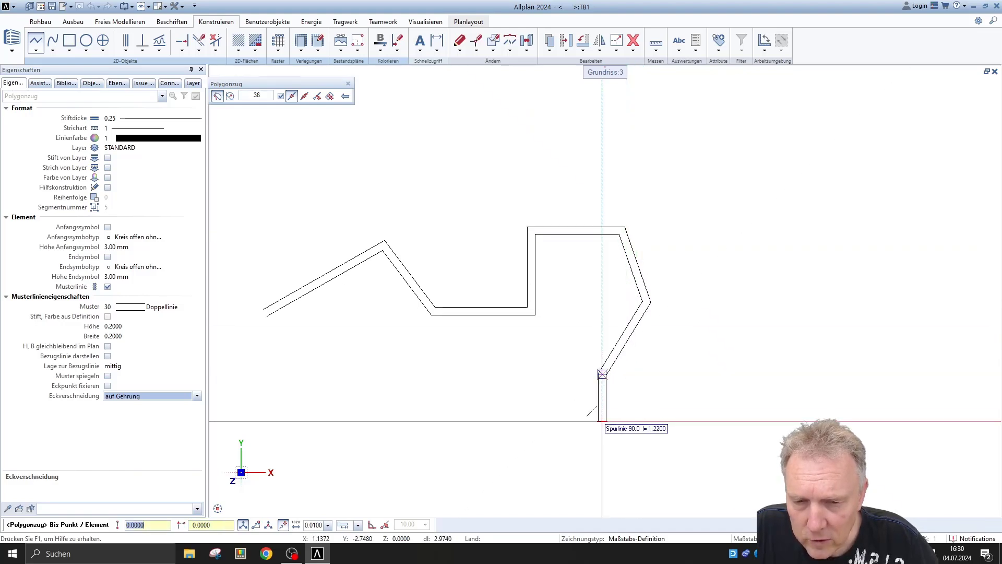
pyautogui.click(602, 373)
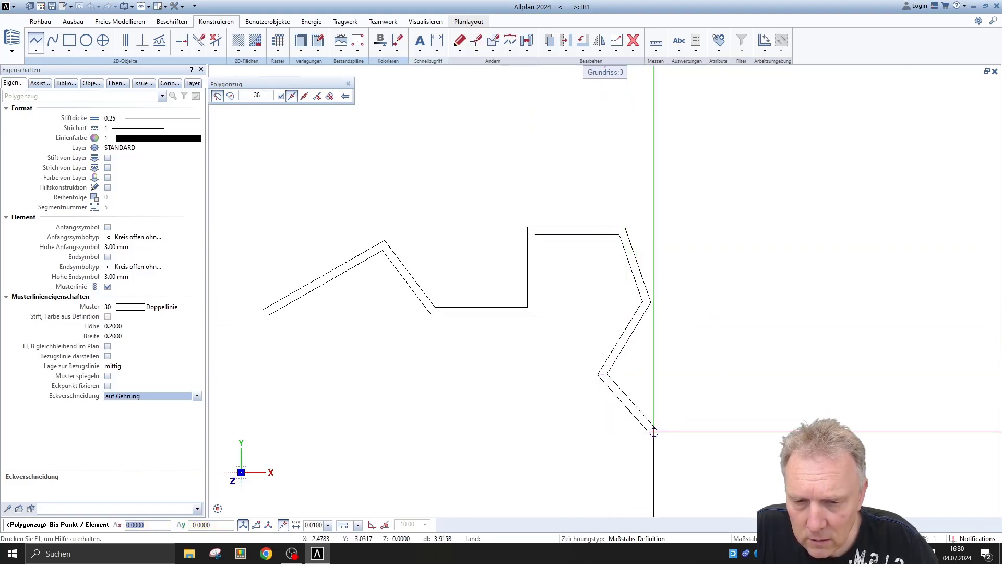
pyautogui.click(146, 397)
# Step: Switch corners to auf Stoß and extend the polyline up the right side
pyautogui.click(122, 424)
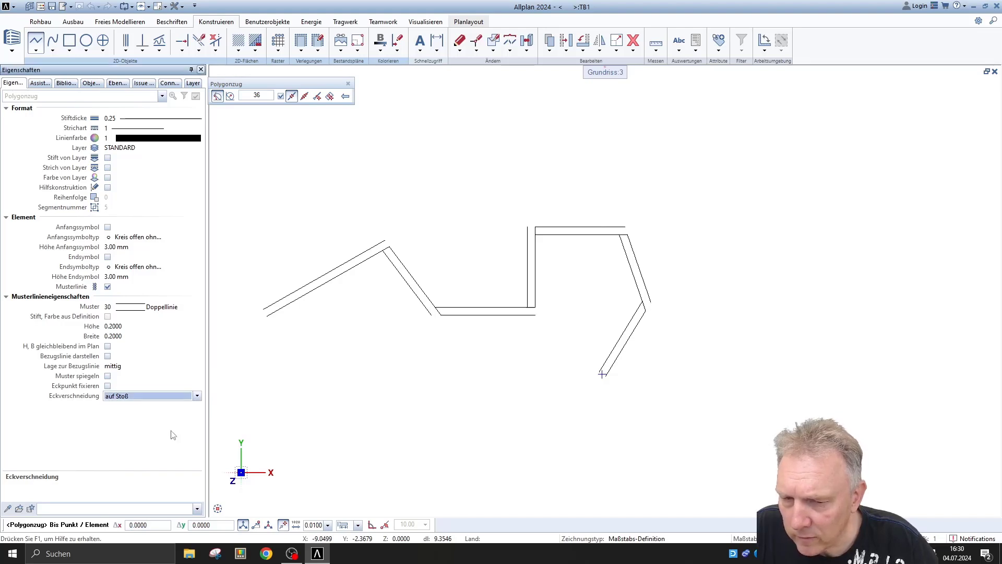
pyautogui.click(656, 428)
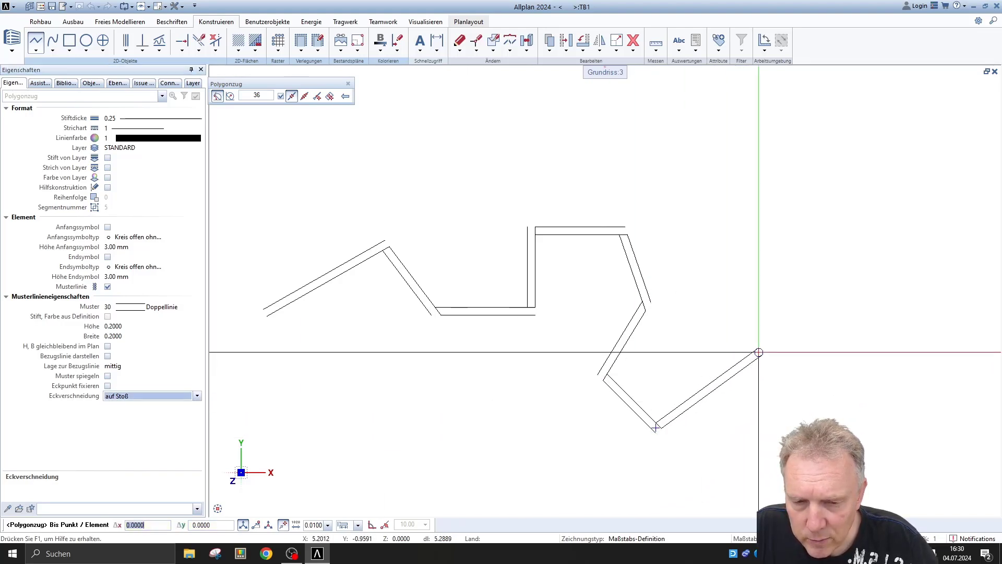
pyautogui.click(760, 347)
pyautogui.click(738, 255)
pyautogui.click(768, 178)
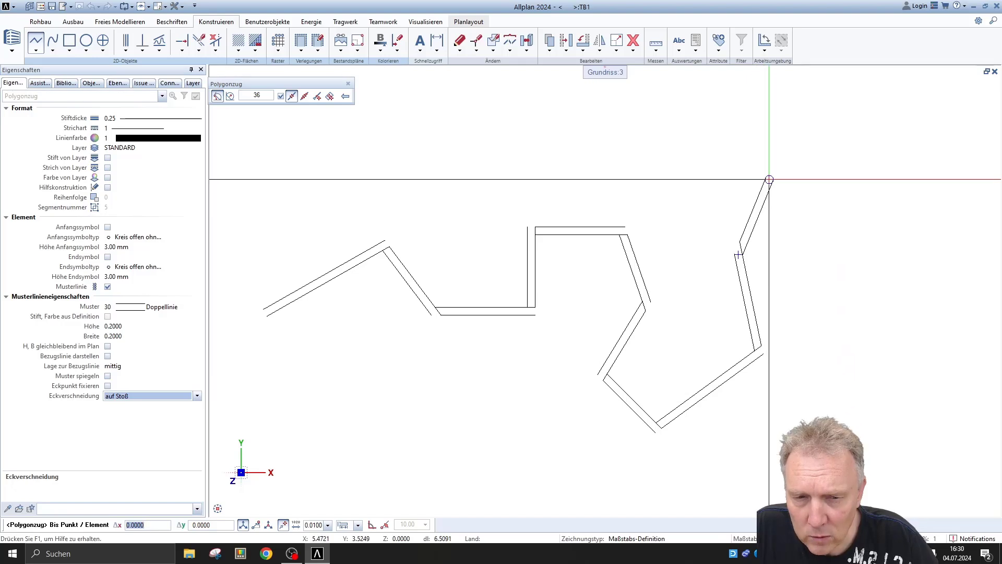
pyautogui.click(692, 162)
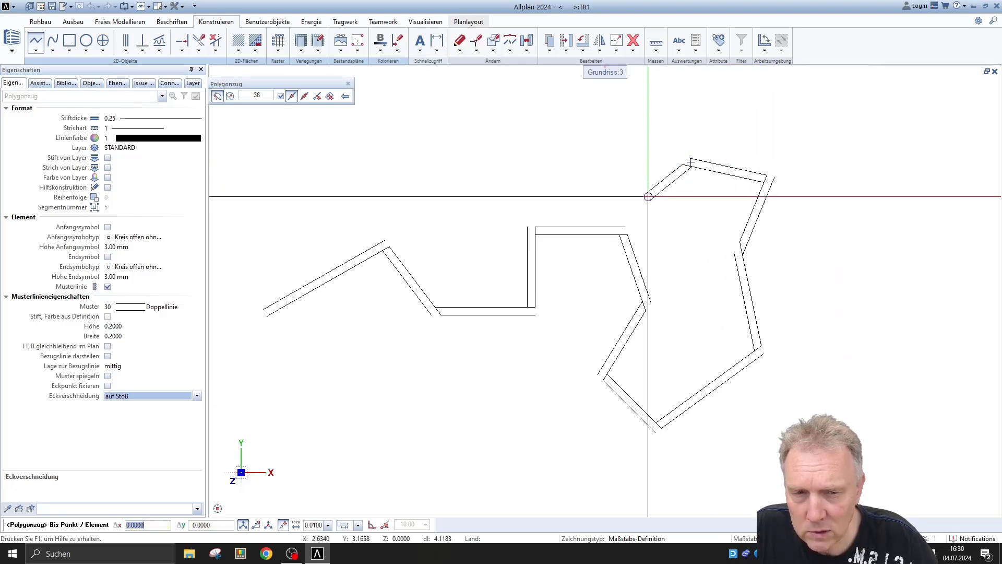
# Step: Switch corners to fließend and add four corners across the top
pyautogui.click(140, 397)
pyautogui.click(119, 434)
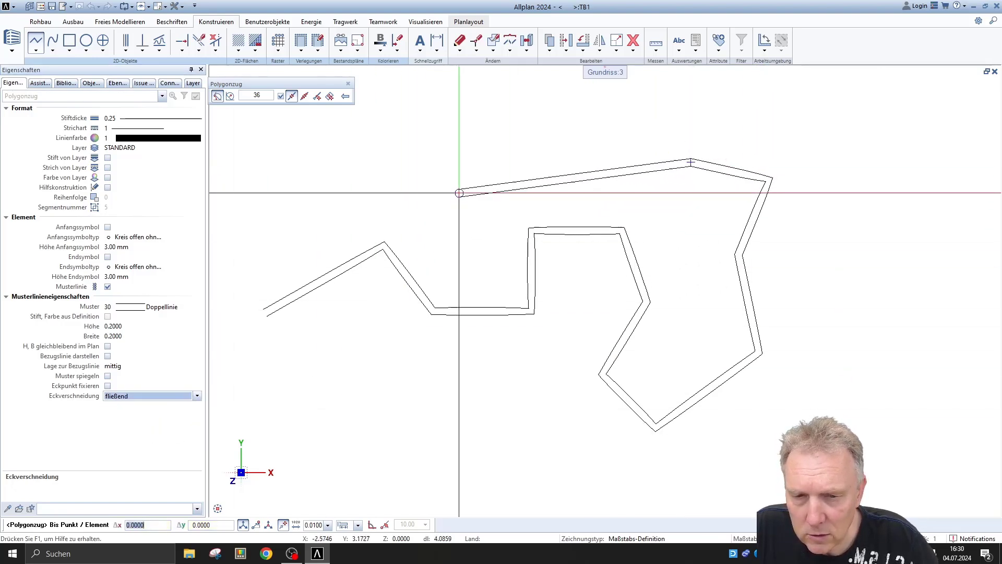
pyautogui.click(654, 107)
pyautogui.click(569, 130)
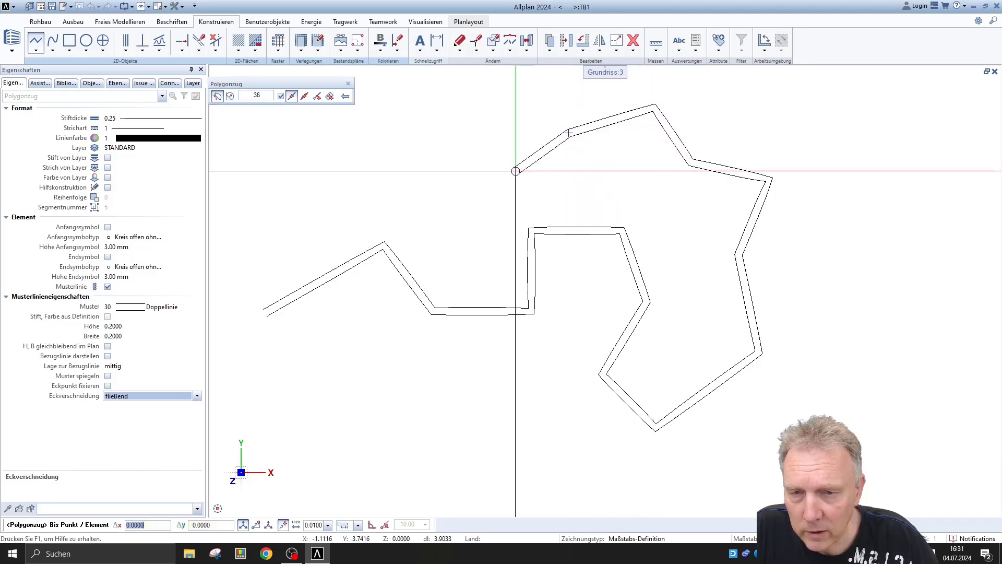
pyautogui.click(515, 172)
pyautogui.click(433, 149)
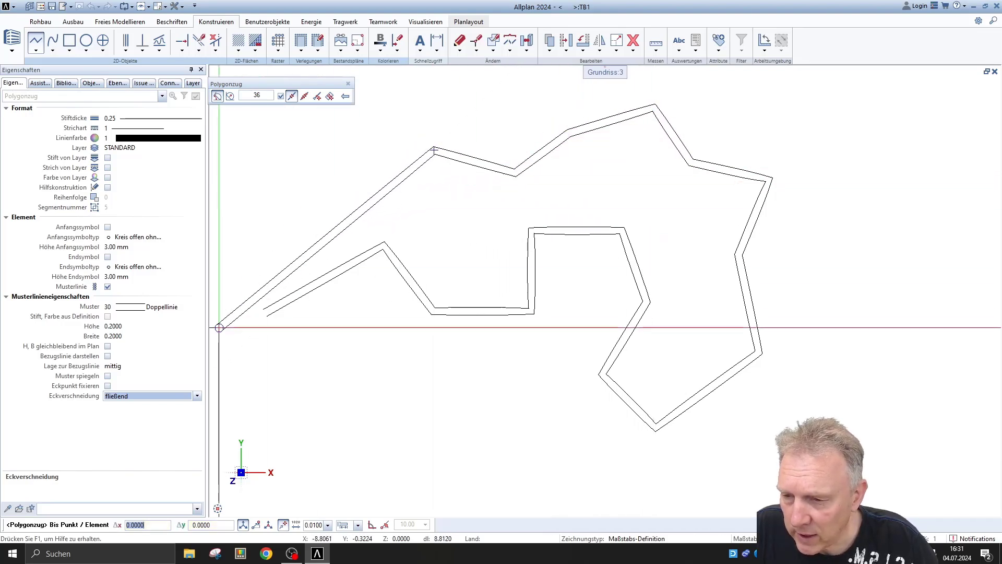
pyautogui.click(142, 396)
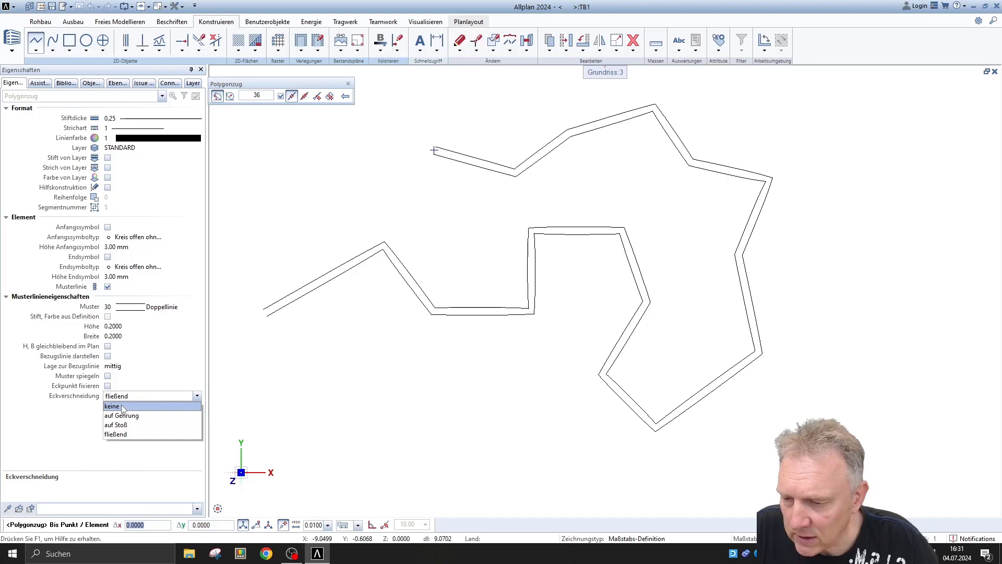
# Step: Try corner join keine, then use auf Gehrung to close the polyline at its start point
pyautogui.click(121, 406)
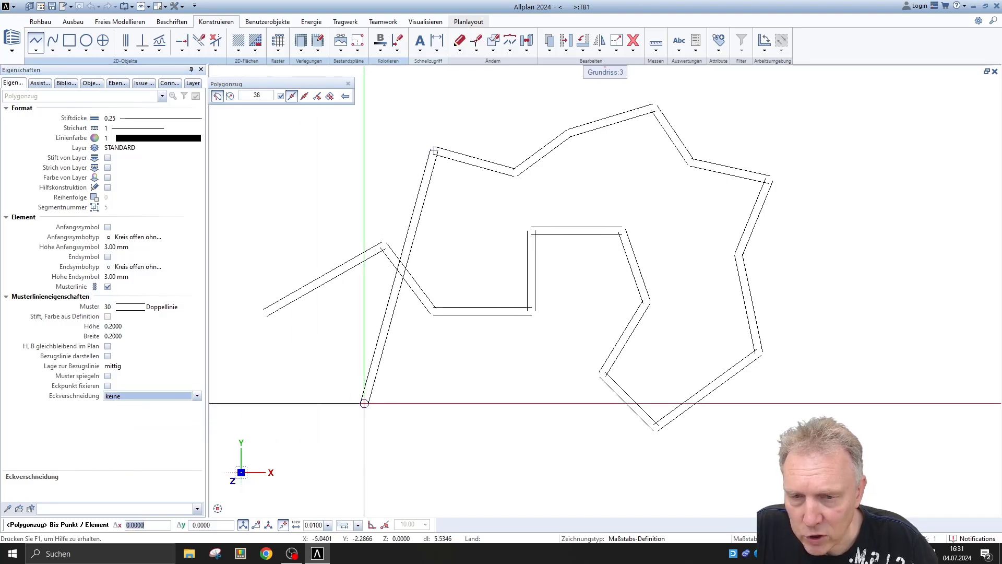
pyautogui.click(133, 397)
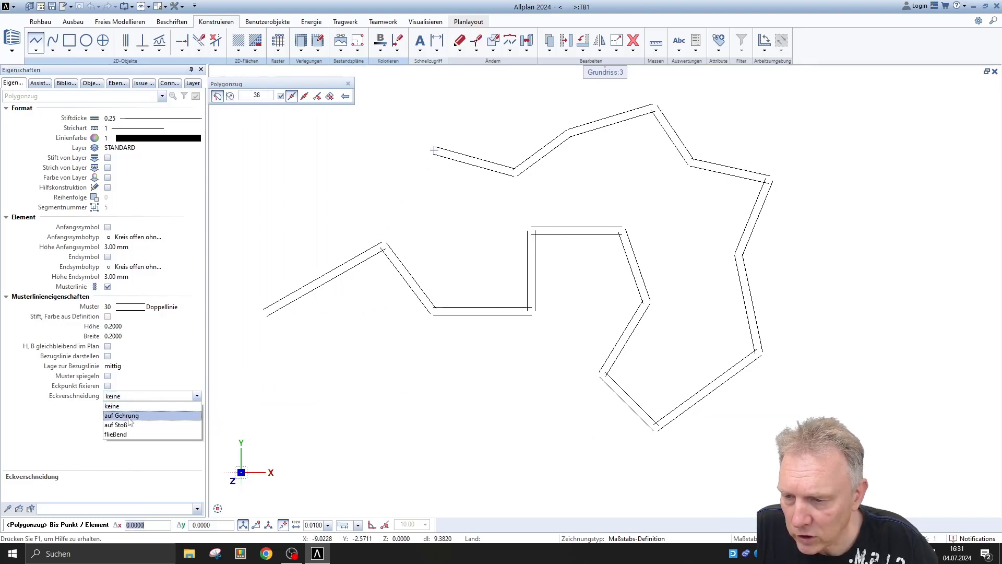
pyautogui.click(129, 416)
pyautogui.click(379, 120)
pyautogui.click(238, 192)
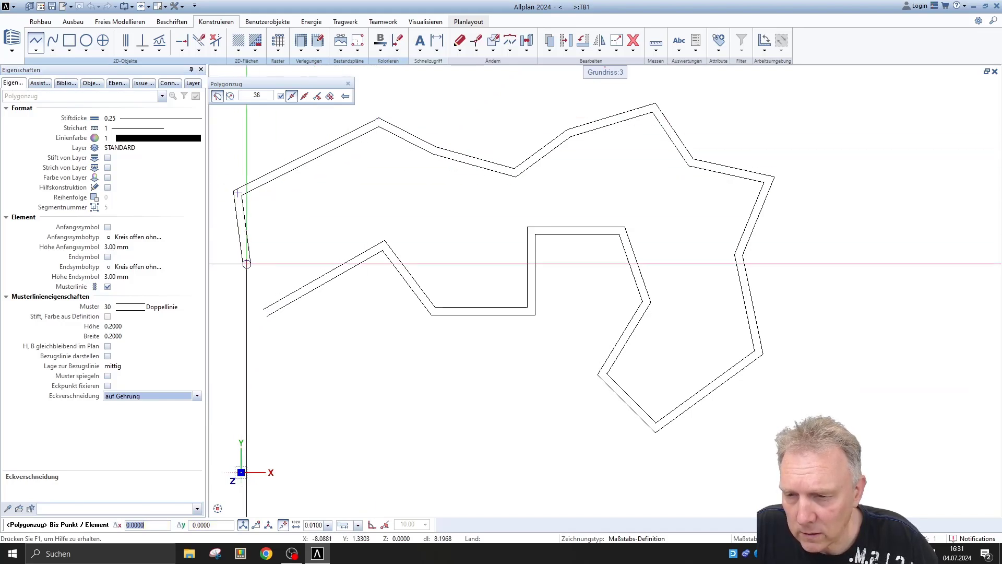
pyautogui.click(246, 276)
pyautogui.click(265, 313)
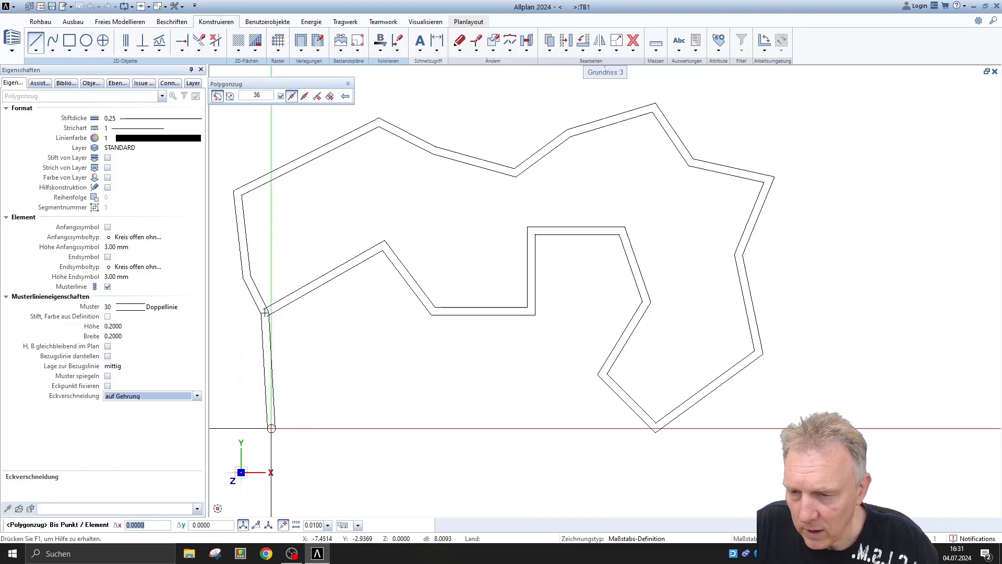
pyautogui.press('Escape')
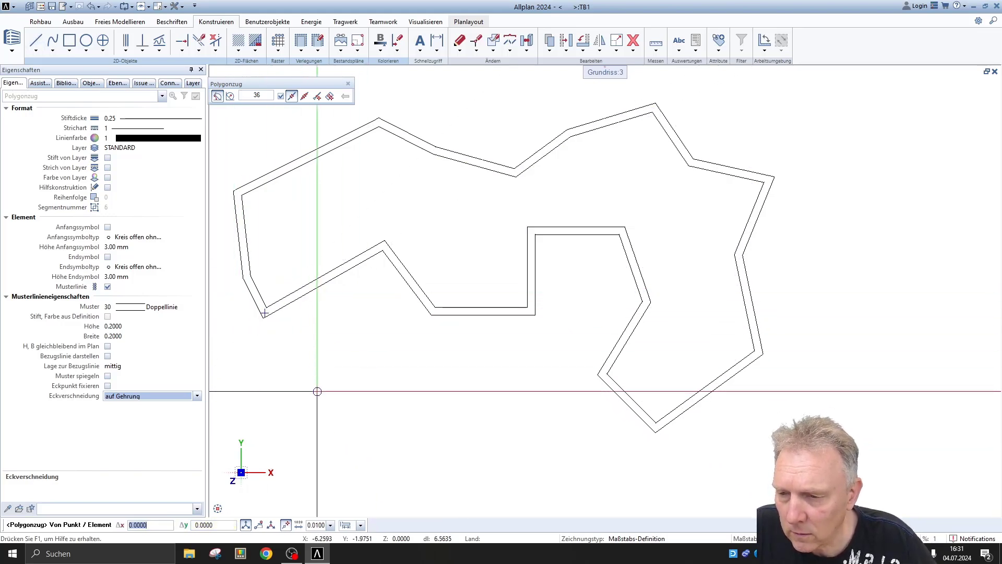
# Step: Draw a closed four-sided Doppellinie shape below the loop, placed rechts of its reference line
pyautogui.click(296, 390)
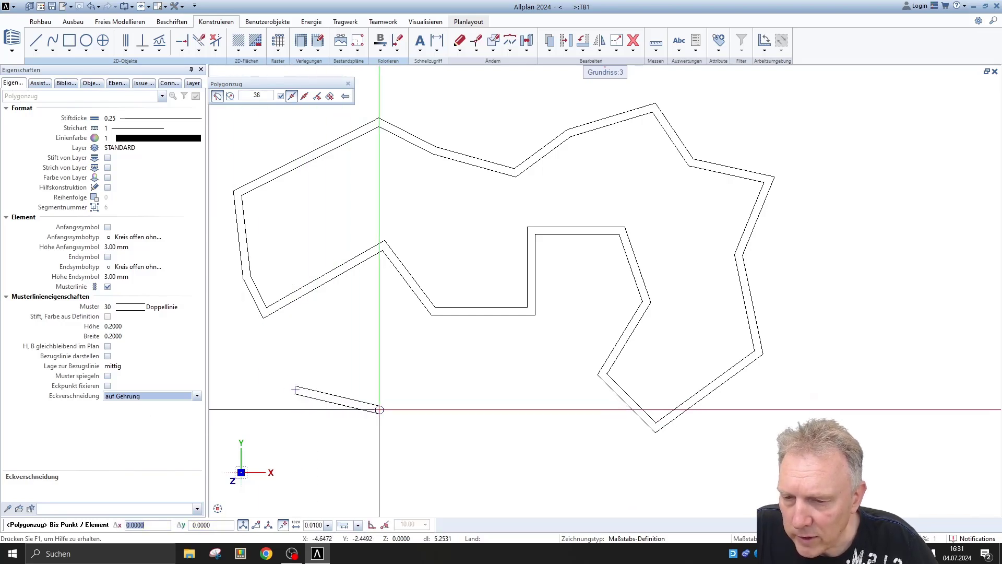
pyautogui.click(114, 369)
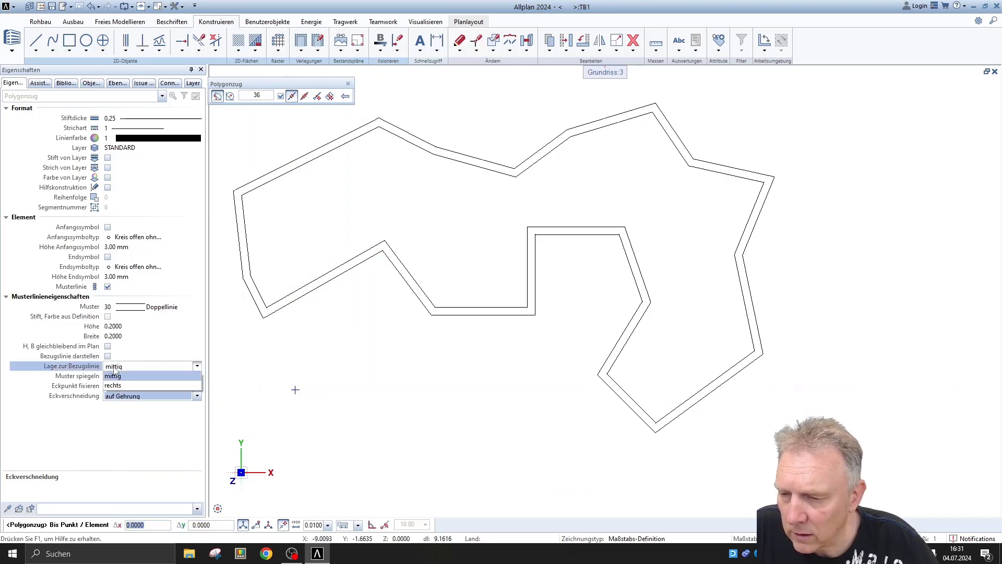
pyautogui.click(184, 408)
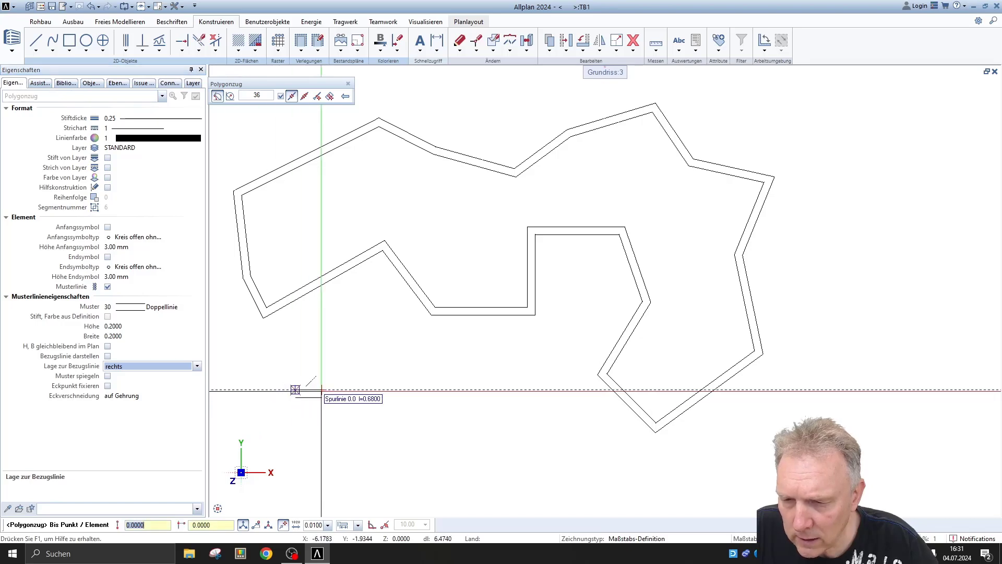
pyautogui.click(396, 390)
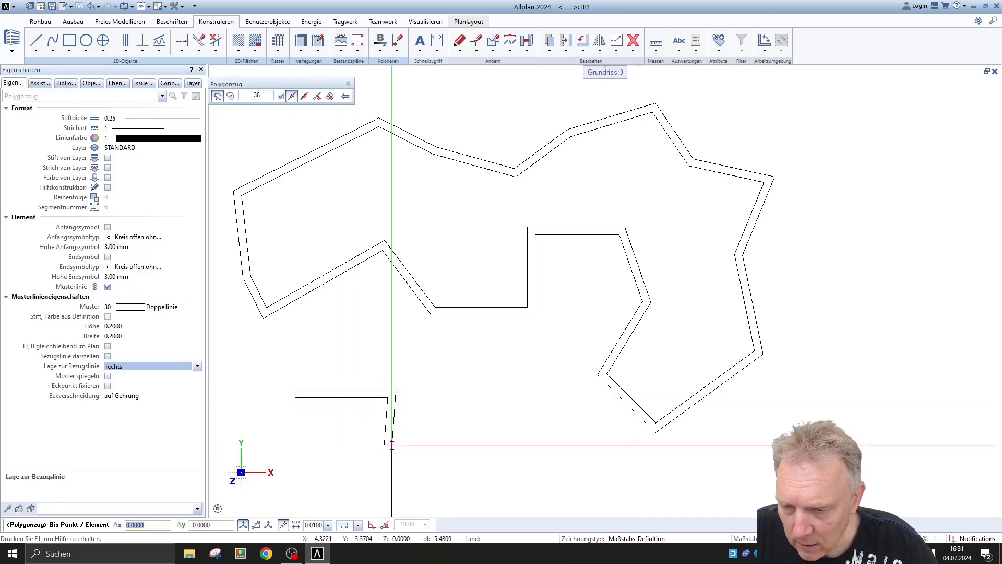
pyautogui.click(395, 453)
pyautogui.click(281, 453)
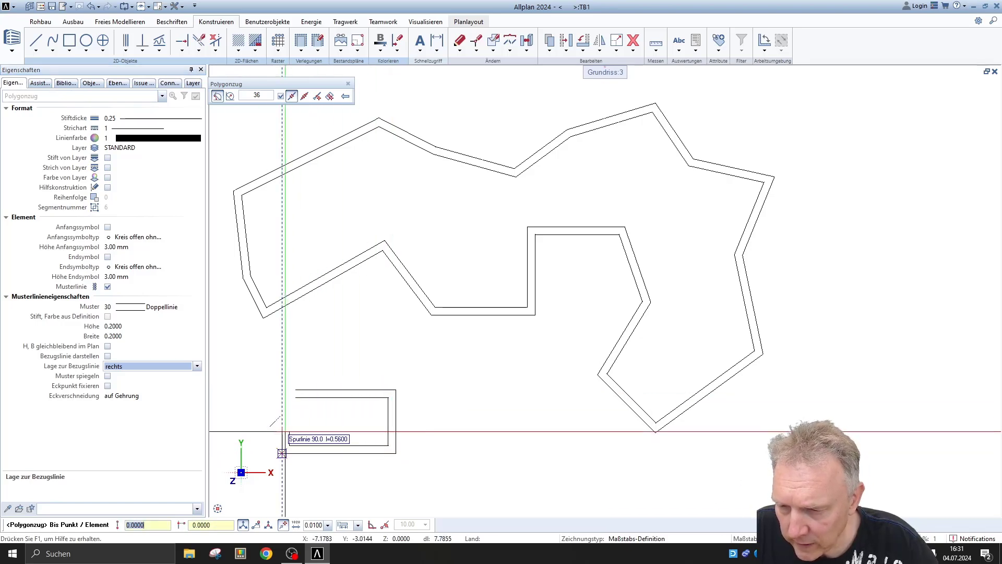
pyautogui.click(295, 390)
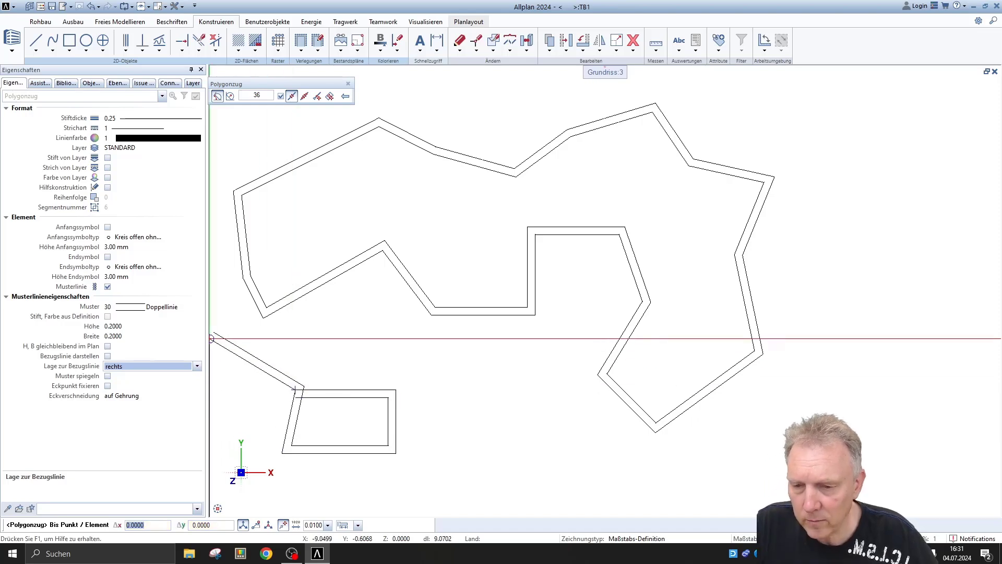
pyautogui.press('Escape')
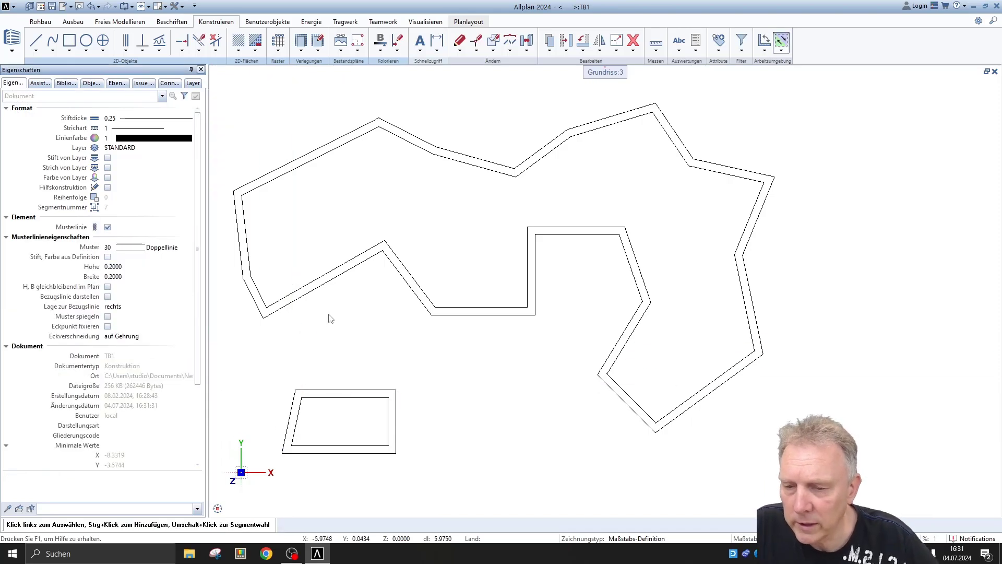